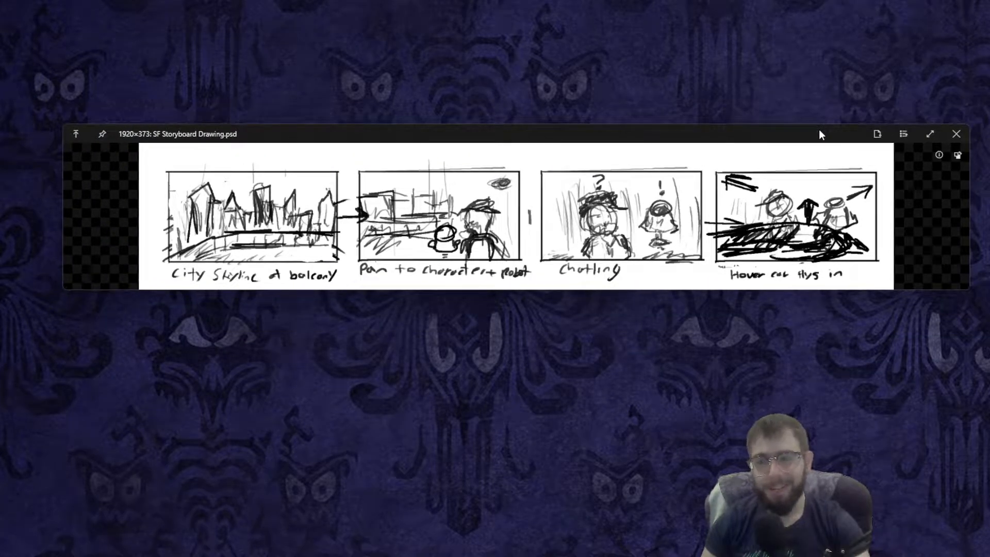
- Enlarge the four-frame storyboard sketch to examine it and reposition its window
scroll(820, 130, "up", 2)
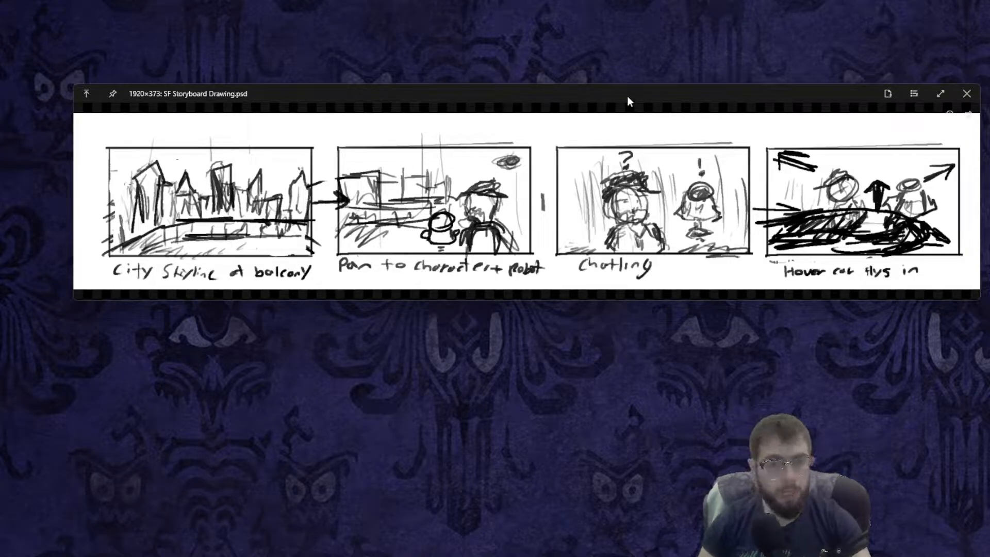
left_click_drag(628, 97, 641, 81)
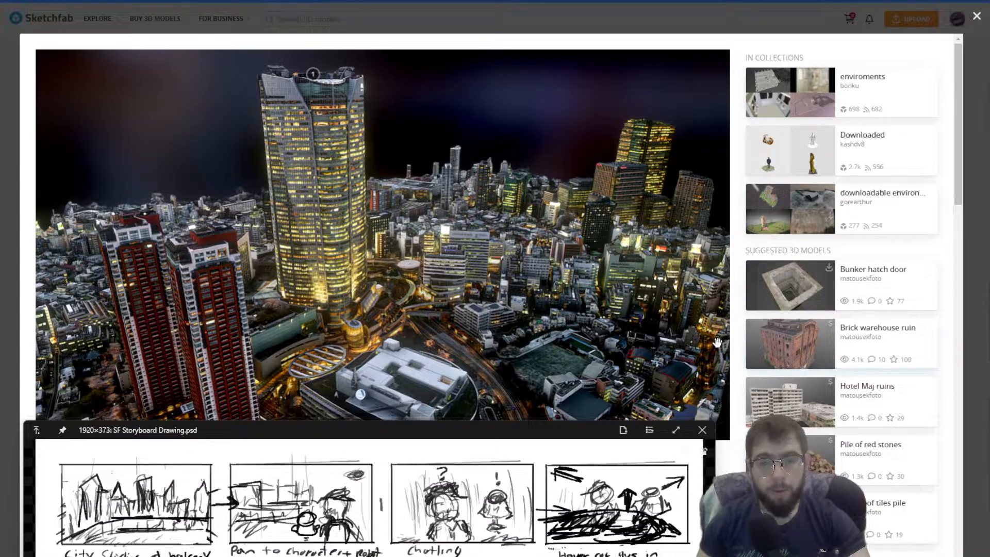
- Examine the Osaka downtown model on Sketchfab from several angles along with its download details, and close its preview
mouse_move(200, 209)
left_mouse_down()
mouse_move(265, 206)
mouse_move(361, 222)
left_mouse_up()
scroll(360, 222, "down", 3)
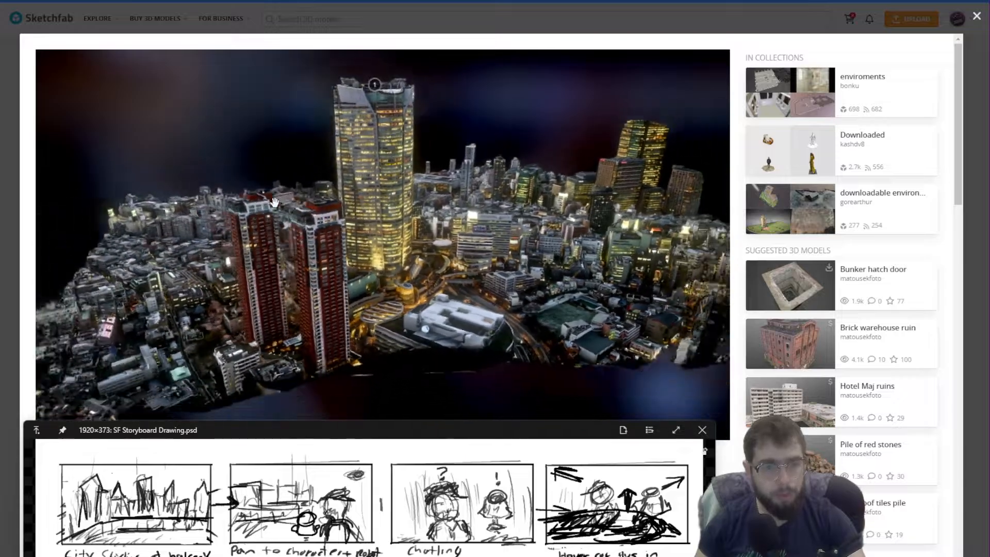
scroll(506, 253, "up", 3)
left_click_drag(505, 253, 441, 230)
scroll(200, 281, "down", 5)
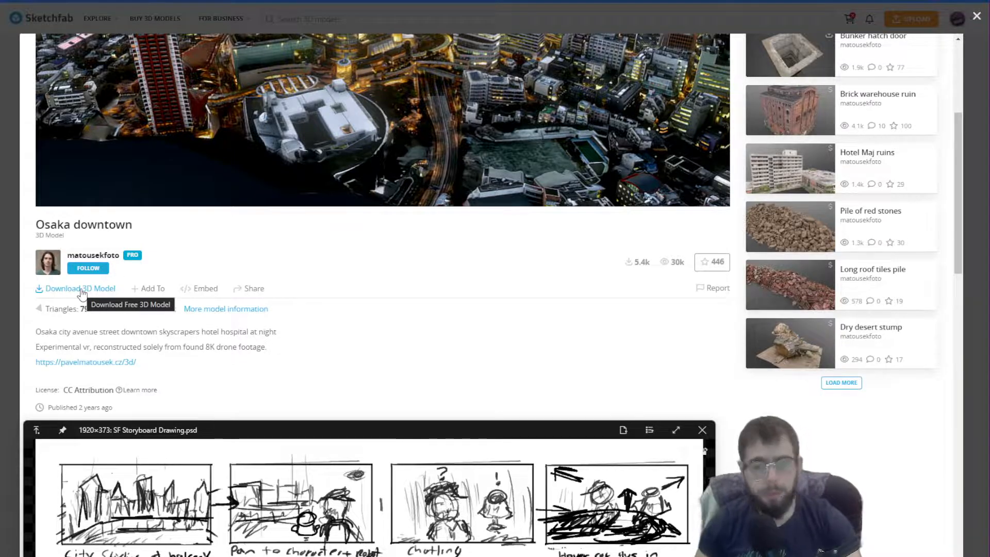
scroll(271, 289, "up", 3)
left_click_drag(309, 247, 415, 223)
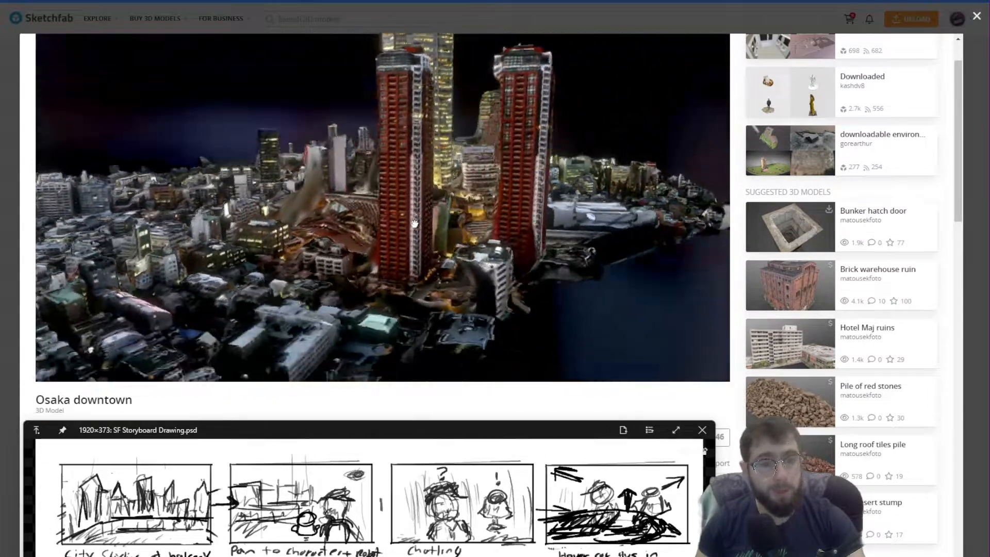
scroll(361, 392, "down", 2)
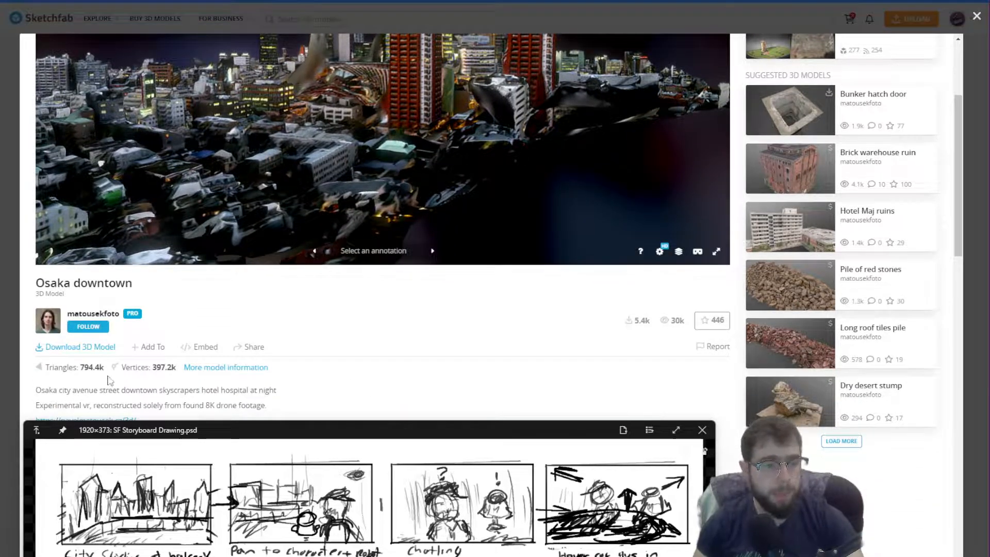
scroll(489, 309, "up", 5)
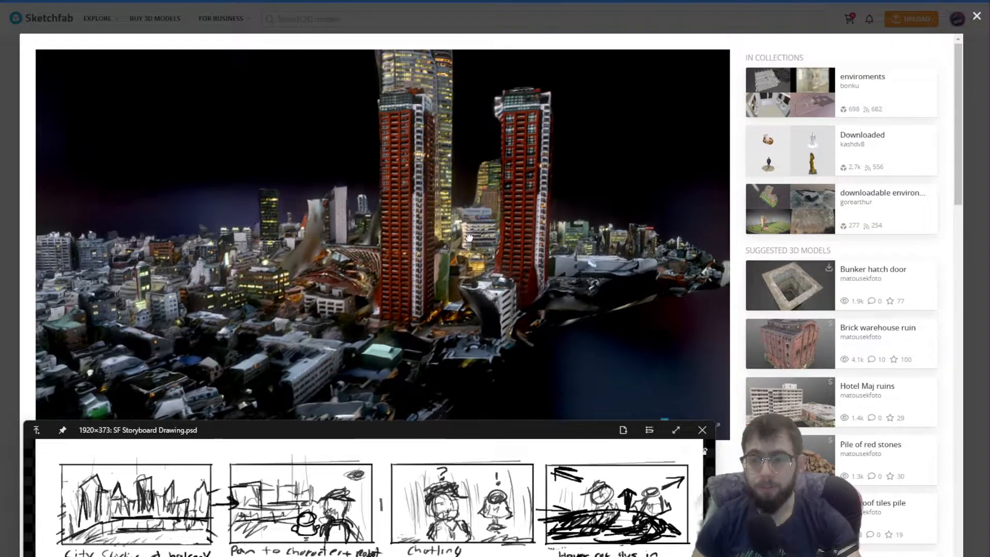
mouse_move(469, 237)
left_mouse_down()
mouse_move(436, 266)
mouse_move(359, 246)
mouse_move(110, 134)
left_mouse_up()
scroll(436, 266, "up", 5)
left_click_drag(245, 212, 278, 229)
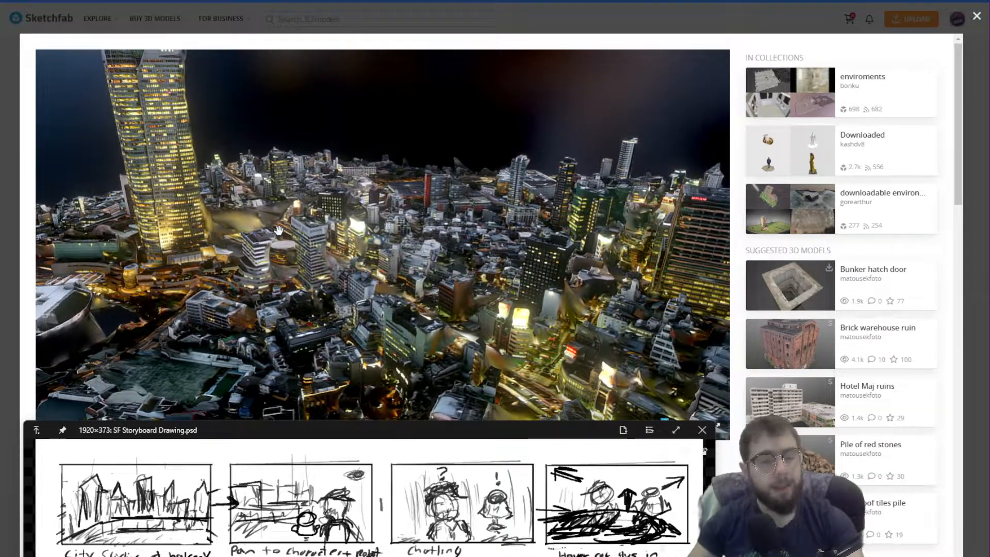
key("Escape")
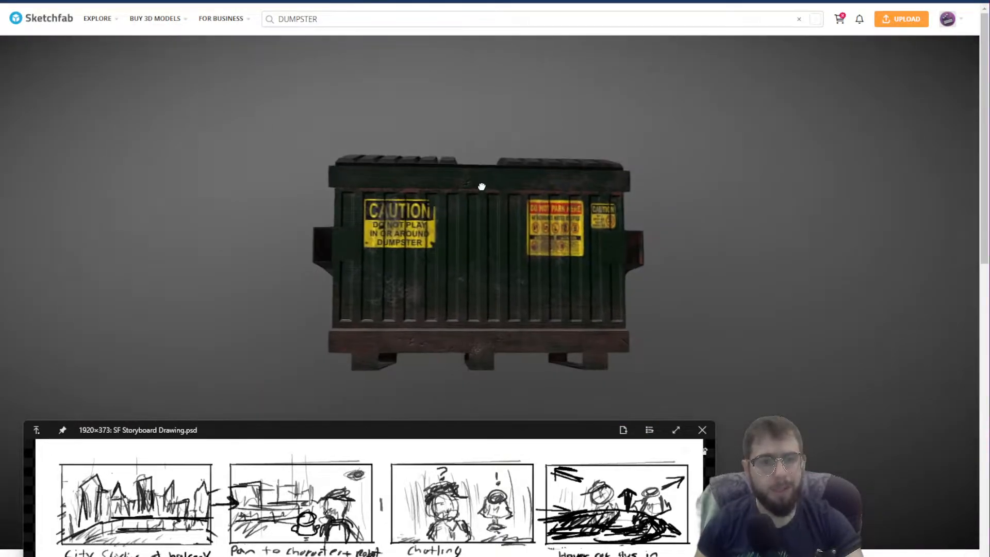
- Examine the dumpster and hover car models on Sketchfab from several angles and distances
left_click_drag(500, 207, 509, 241)
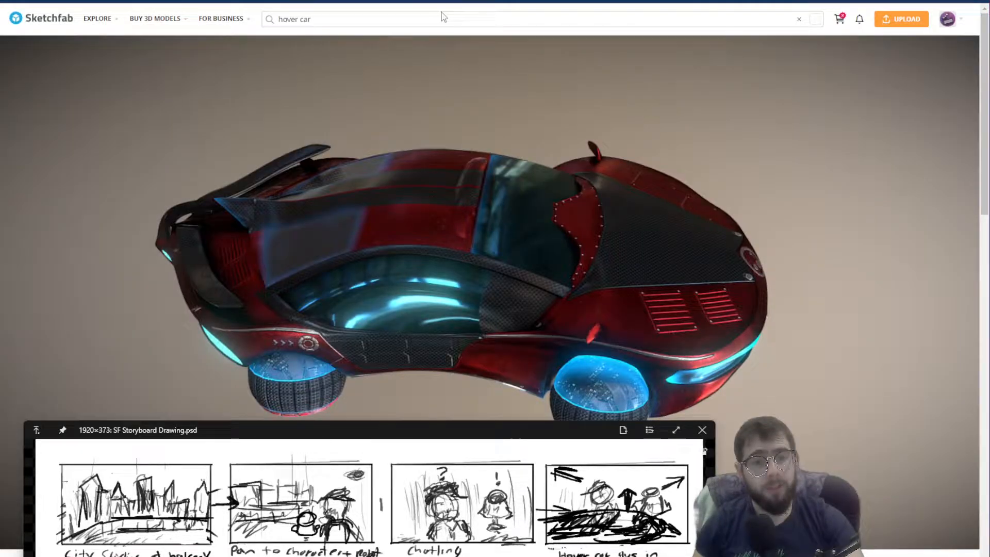
left_click_drag(505, 222, 568, 248)
right_click_drag(568, 248, 583, 208)
scroll(582, 213, "up", 3)
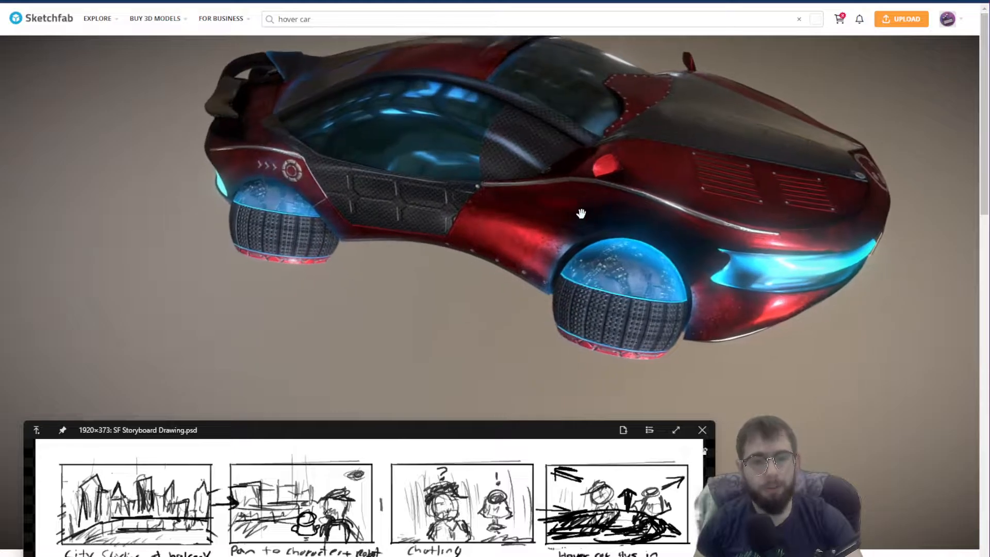
left_click_drag(581, 214, 539, 201)
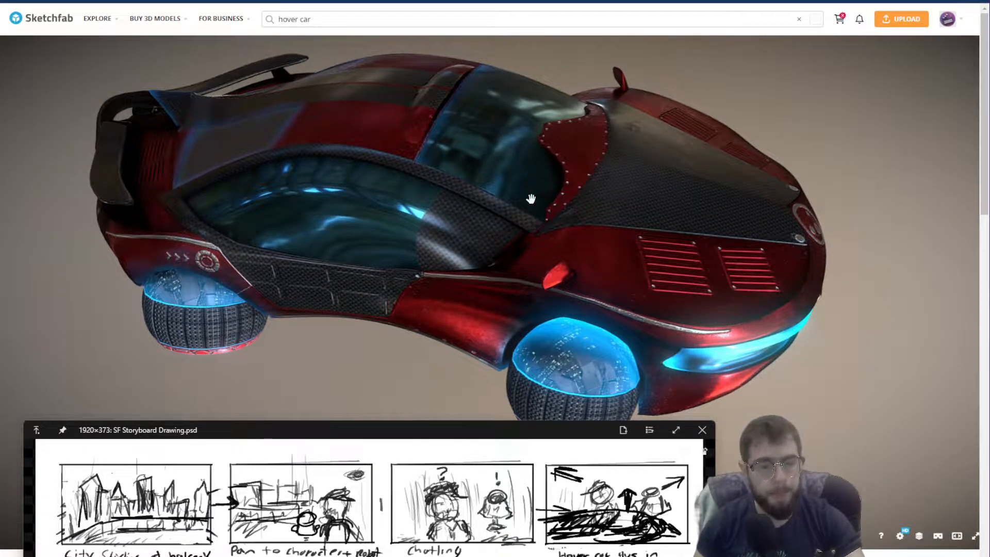
left_click_drag(568, 175, 498, 203)
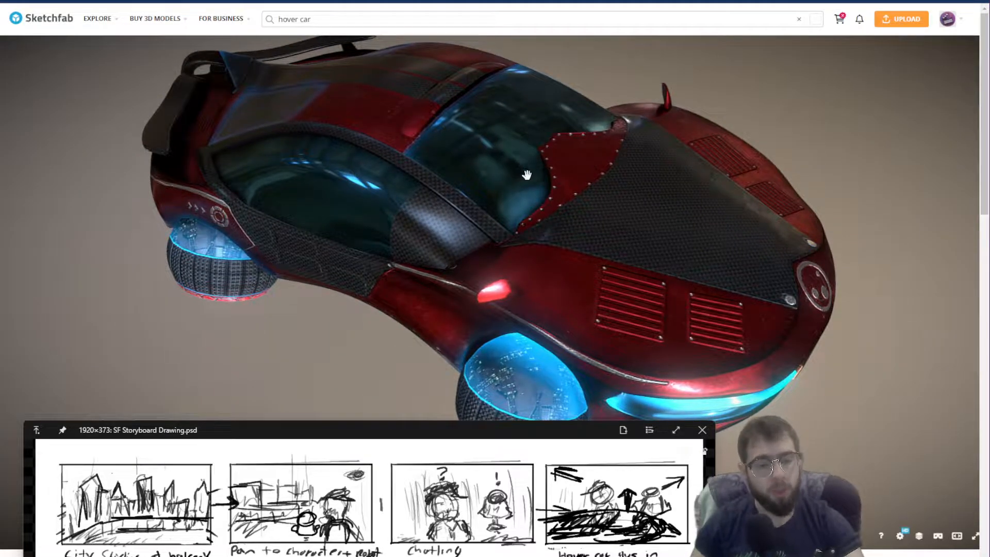
- Switch to the 3D scene editor and move the free camera across the grass closer to the video surface
key("alt+Tab")
mouse_move(572, 233)
left_mouse_down()
mouse_move(519, 306)
mouse_move(547, 310)
mouse_move(526, 331)
mouse_move(433, 242)
left_mouse_up()
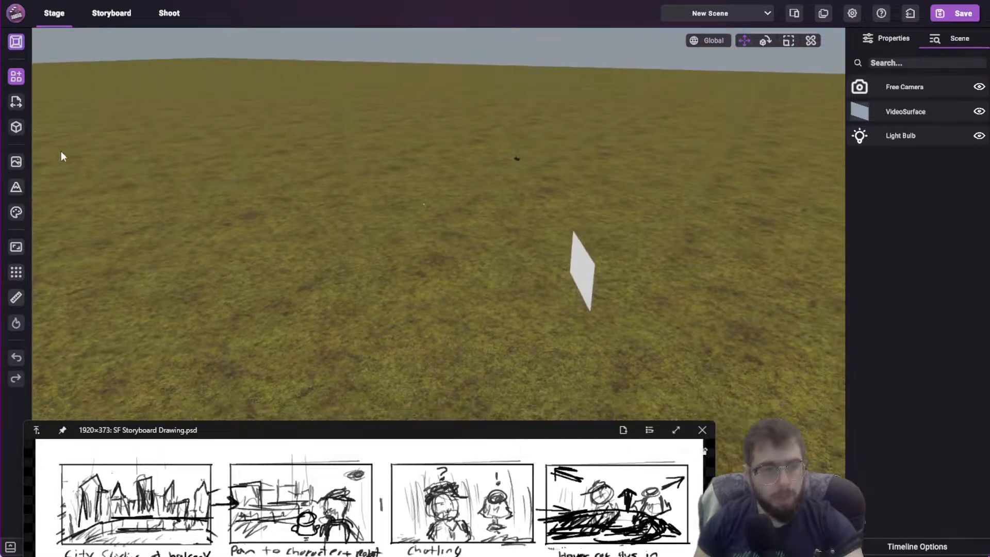
left_click(17, 81)
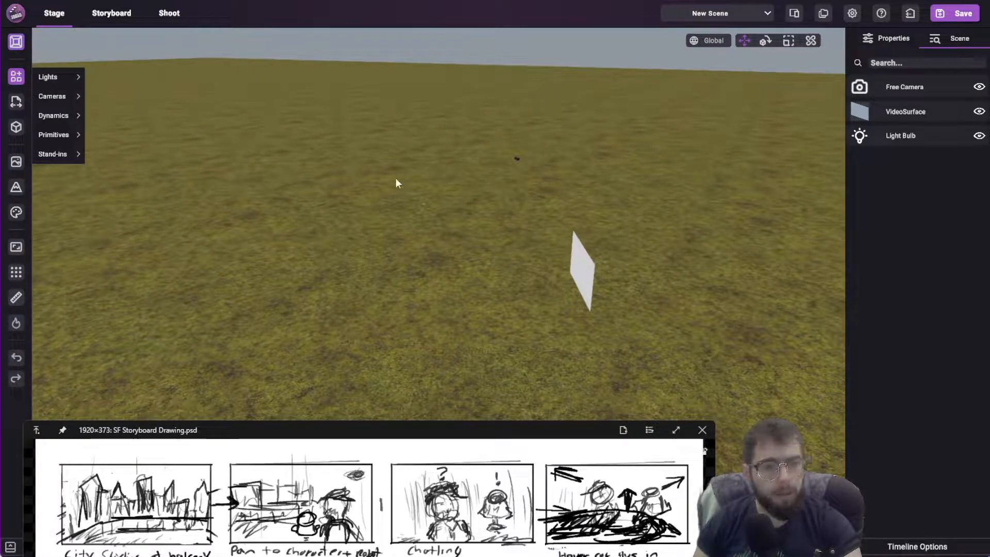
left_click(517, 160)
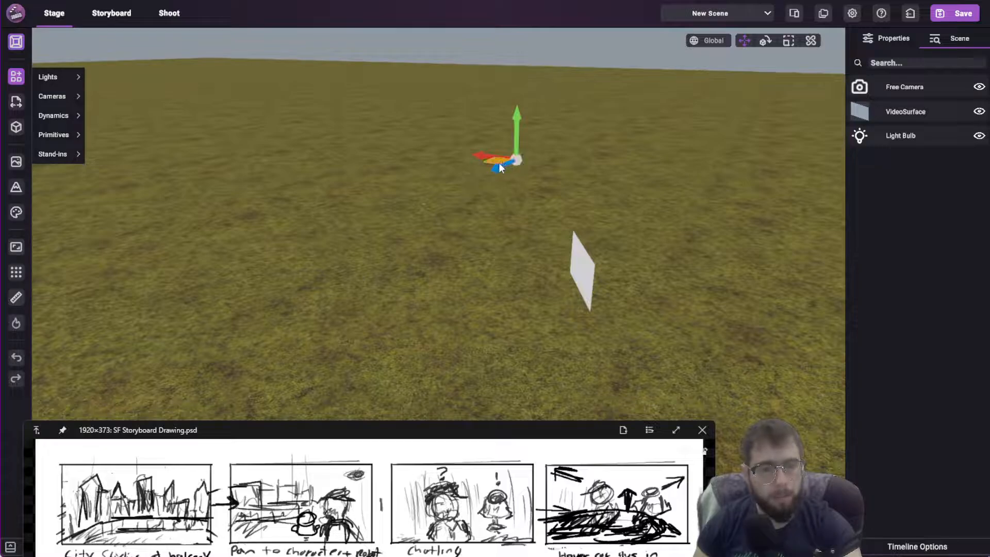
left_click_drag(499, 164, 485, 240)
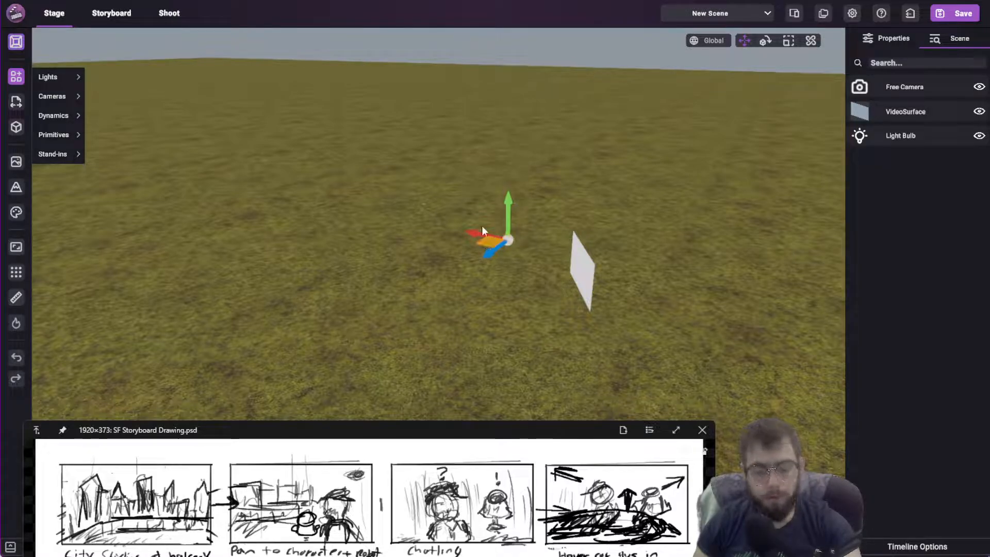
scroll(512, 189, "up", 5)
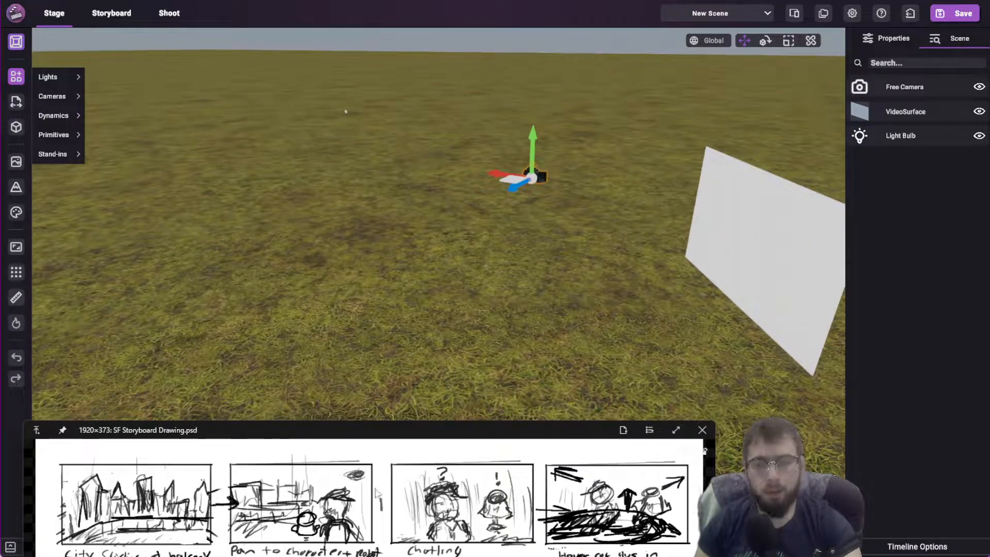
- Check the Storyboard workspace, return to the Stage and place a masculine stand-in on the grass near the free camera
left_click(127, 15)
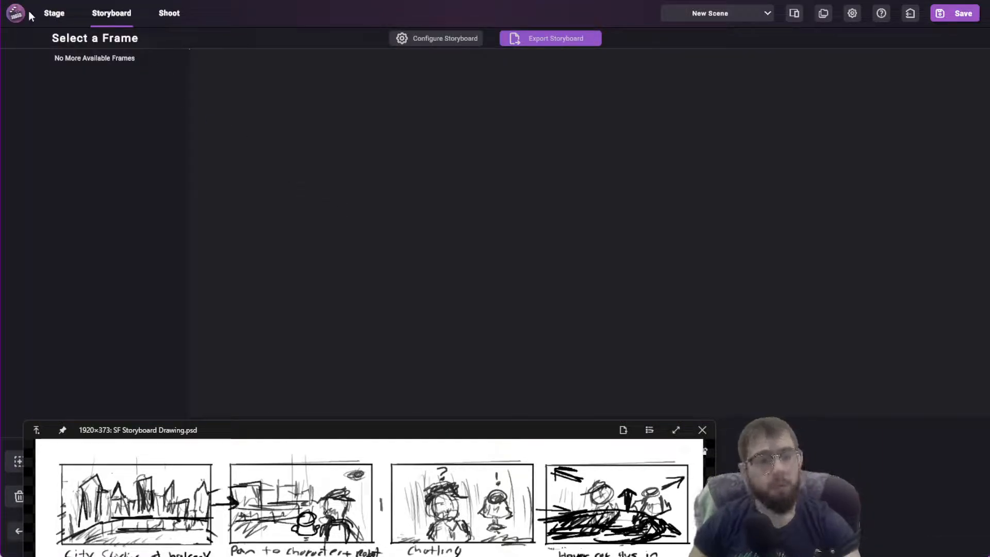
left_click(51, 17)
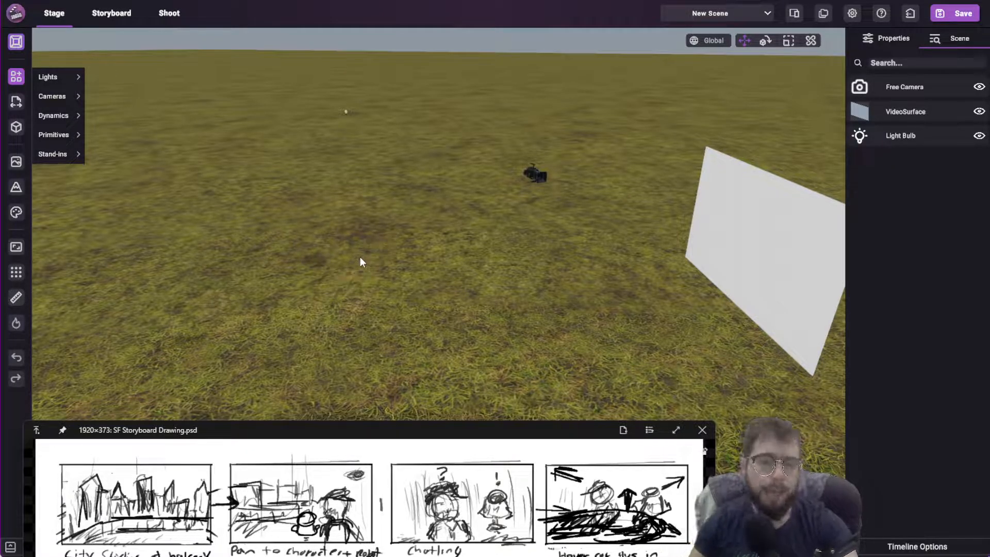
right_click_drag(431, 224, 203, 181)
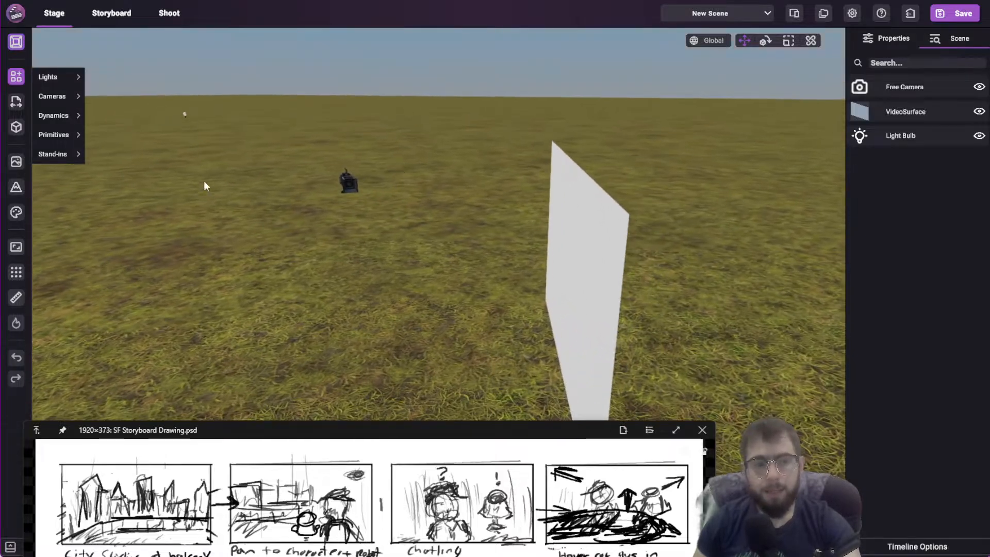
mouse_move(45, 155)
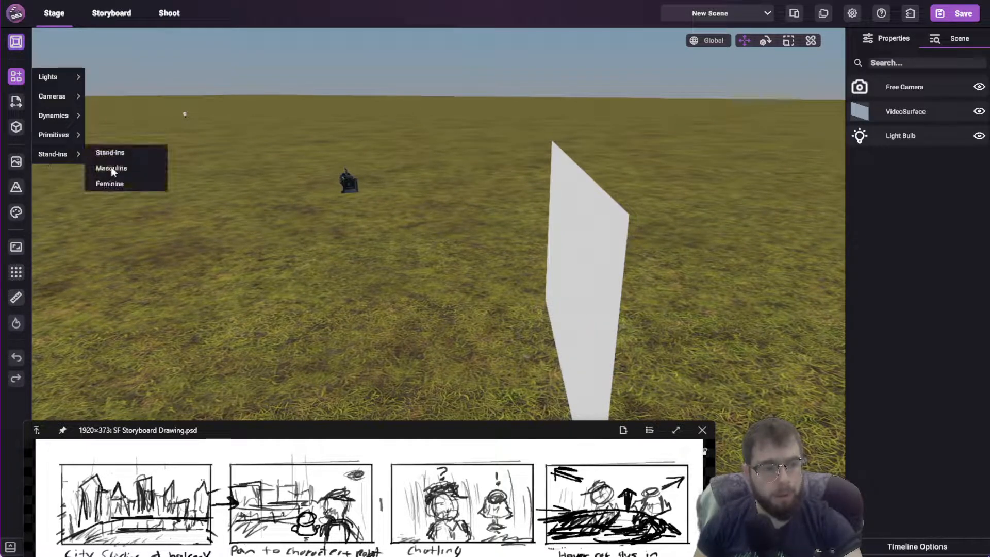
left_click(111, 166)
left_click(380, 329)
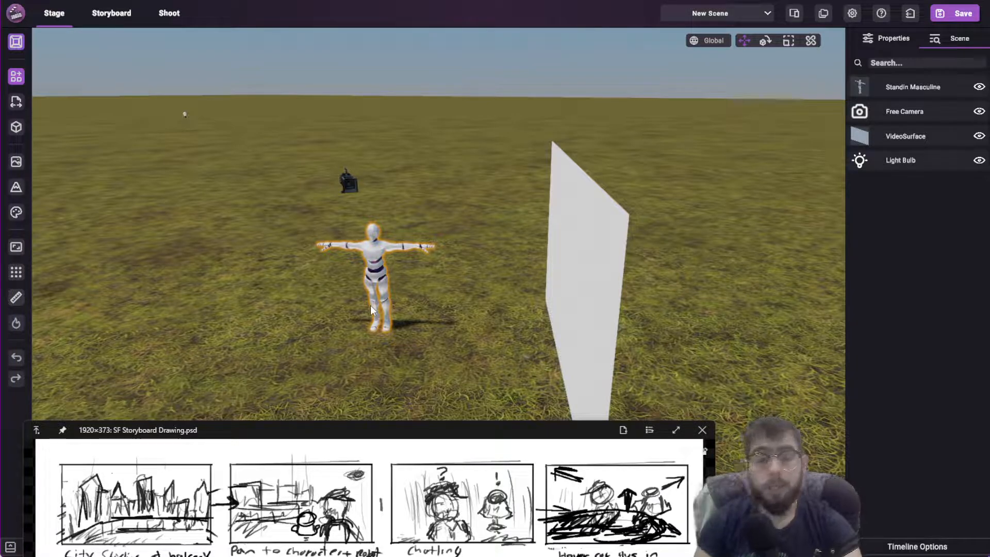
- Rotate the white video surface about its vertical axis so it faces forward beside the stand-in
left_click(588, 301)
key("e")
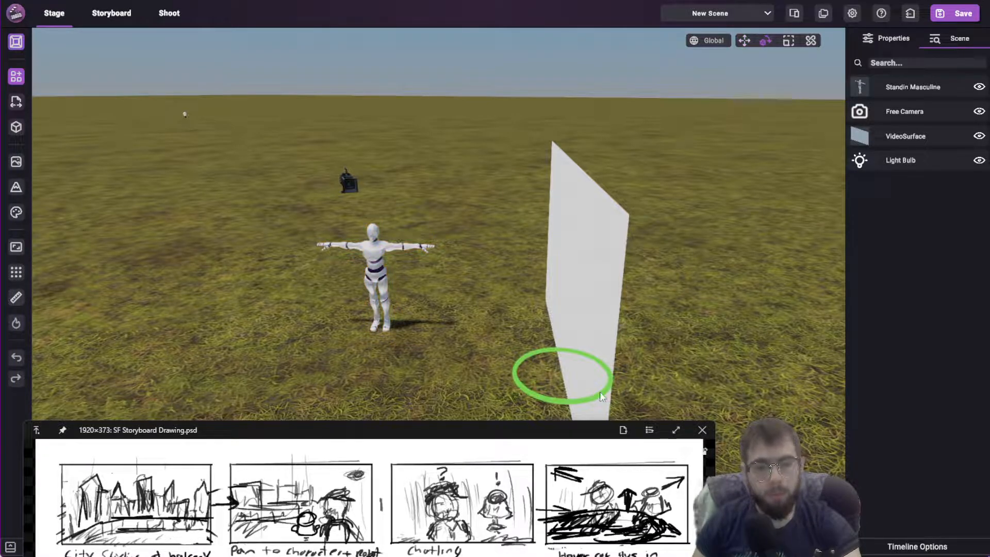
left_click_drag(599, 391, 543, 384)
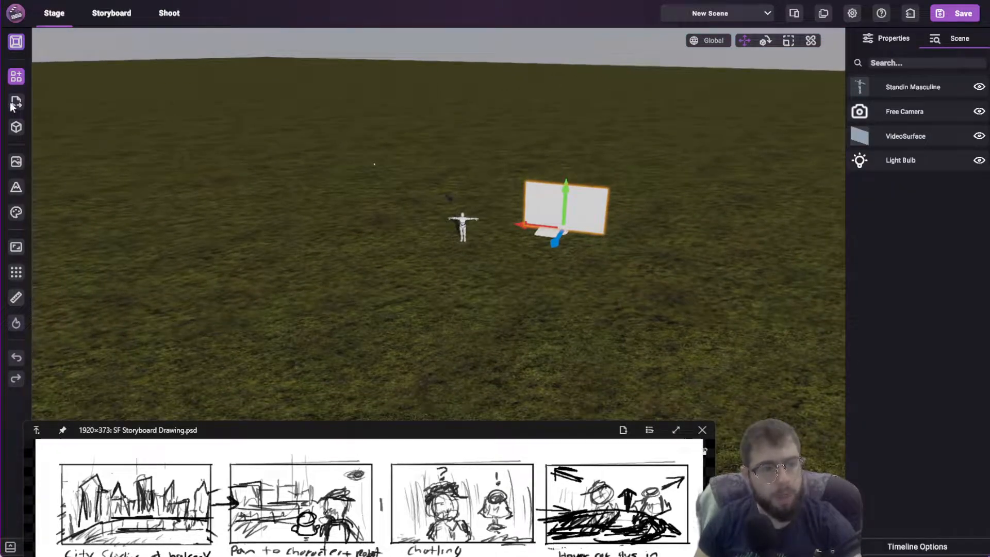
- Add a cube primitive on the grass in front of the stand-in and raise it mostly above the ground
mouse_move(14, 72)
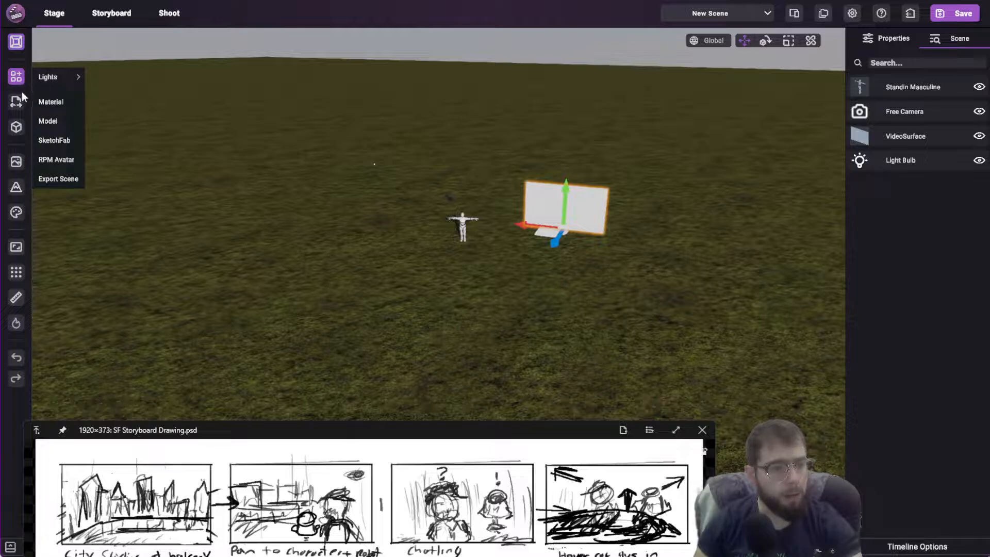
mouse_move(54, 134)
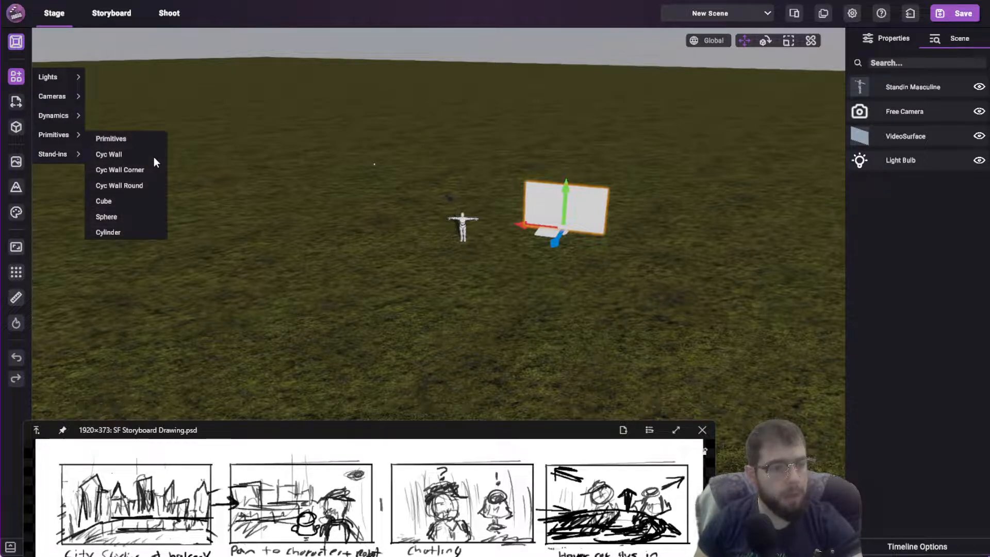
left_click(103, 201)
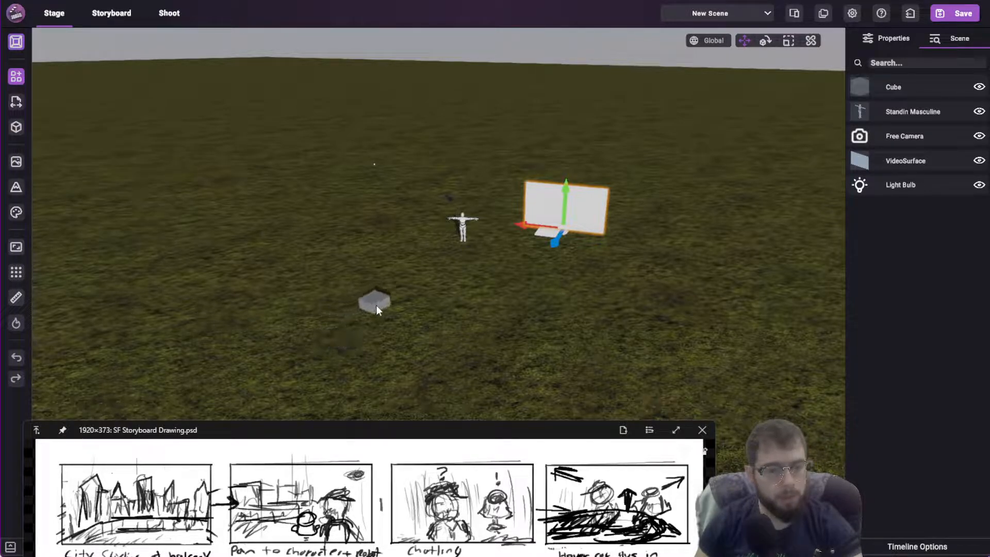
left_click(375, 305)
scroll(363, 262, "up", 5)
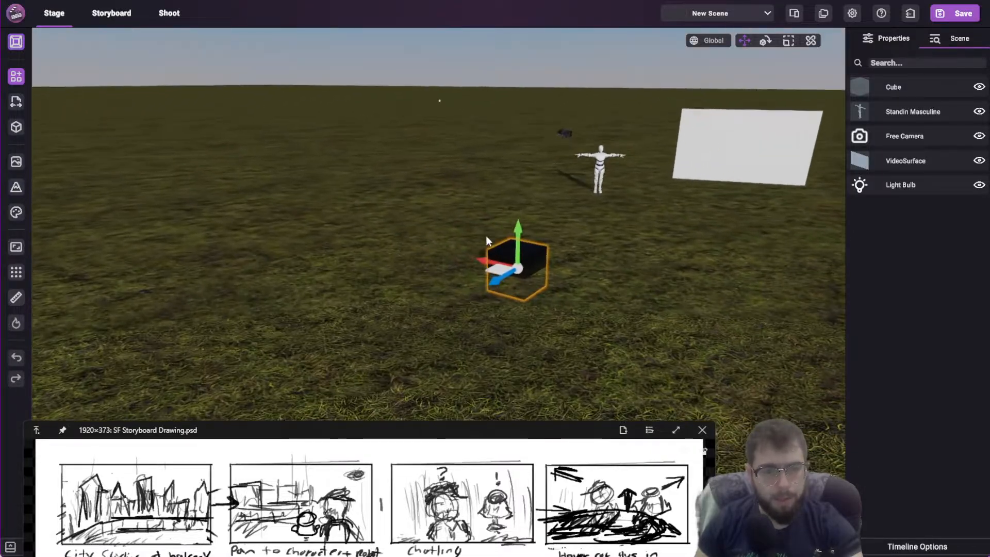
left_click_drag(515, 231, 517, 161)
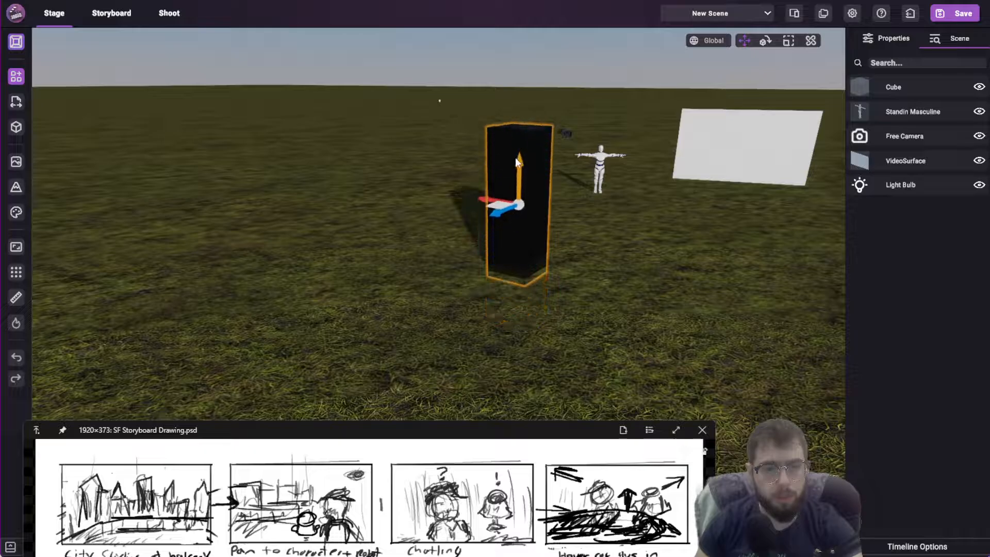
middle_click_drag(511, 188, 590, 326)
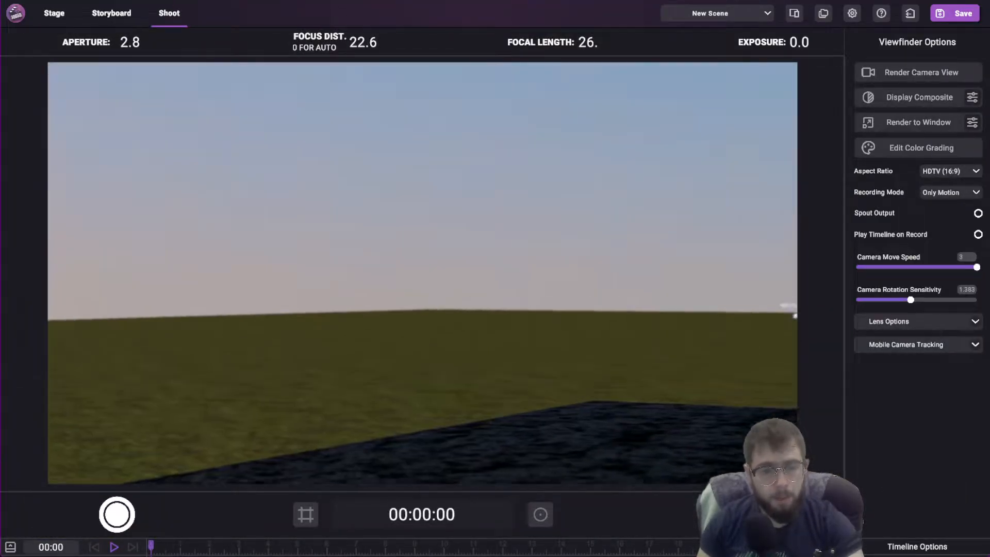
- Aim the shooting camera across the dark platform toward the horizon, and return to the Stage with the Active Camera Viewfinder repositioned
right_click_drag(536, 261, 487, 282)
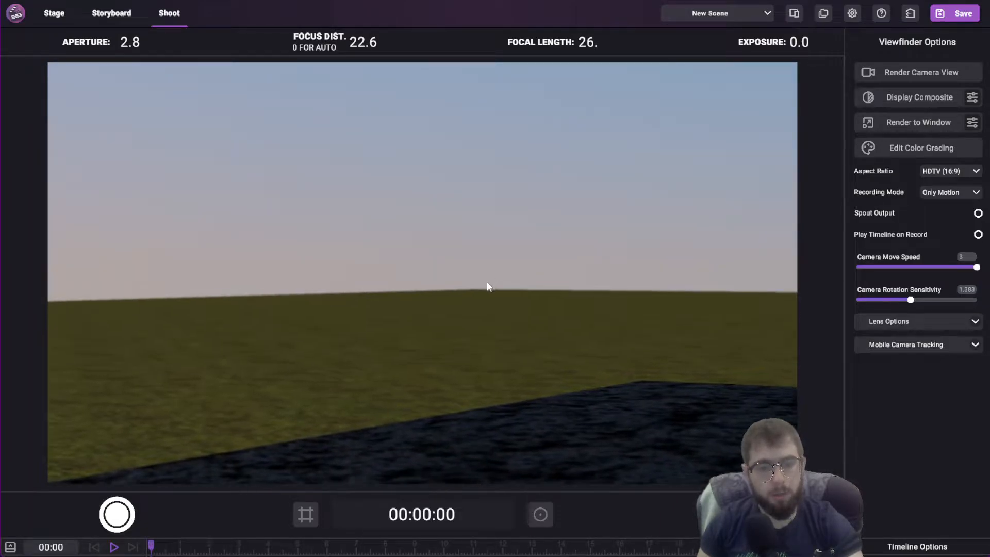
mouse_move(411, 261)
right_mouse_down()
mouse_move(410, 243)
mouse_move(470, 265)
mouse_move(397, 247)
right_mouse_up()
left_click_drag(560, 554, 585, 315)
left_click(54, 13)
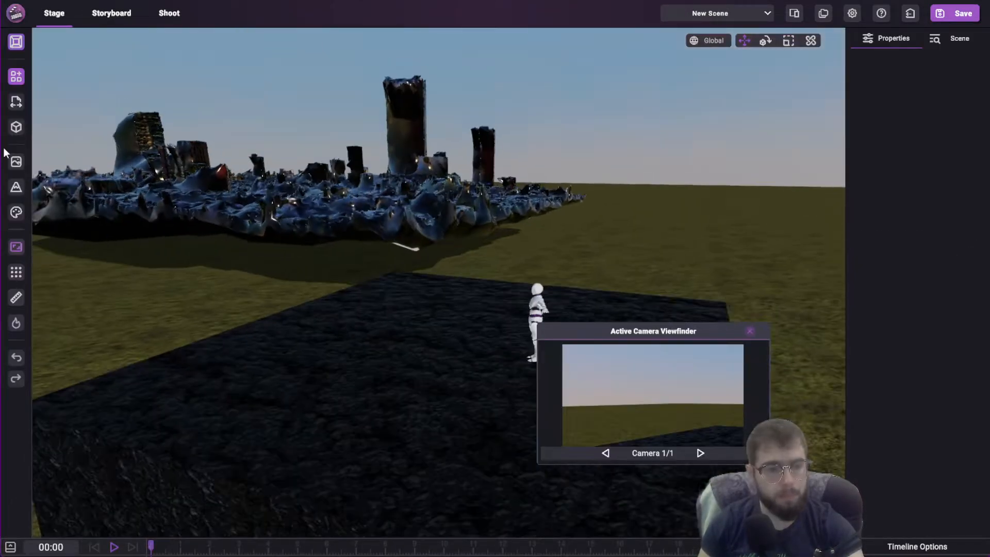
- Select the osaka_downtown city model and rotate it to turn its buildings toward the camera's platform
left_click(47, 176)
right_click_drag(361, 268, 385, 281)
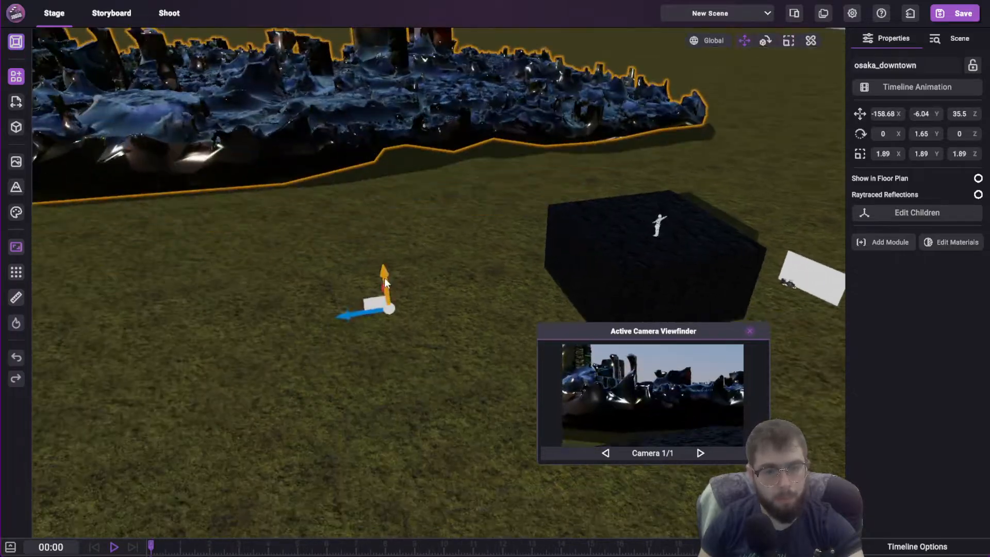
key("e")
left_click_drag(442, 391, 464, 397)
left_click_drag(464, 263, 619, 67)
- Move the osaka_downtown model to line up its skyline beyond the platform, and check the framing in the Shoot workspace
key("w")
left_click_drag(187, 398, 137, 453)
left_click_drag(121, 382, 122, 361)
left_click_drag(168, 388, 349, 537)
right_click_drag(349, 537, 404, 172)
key("Tab")
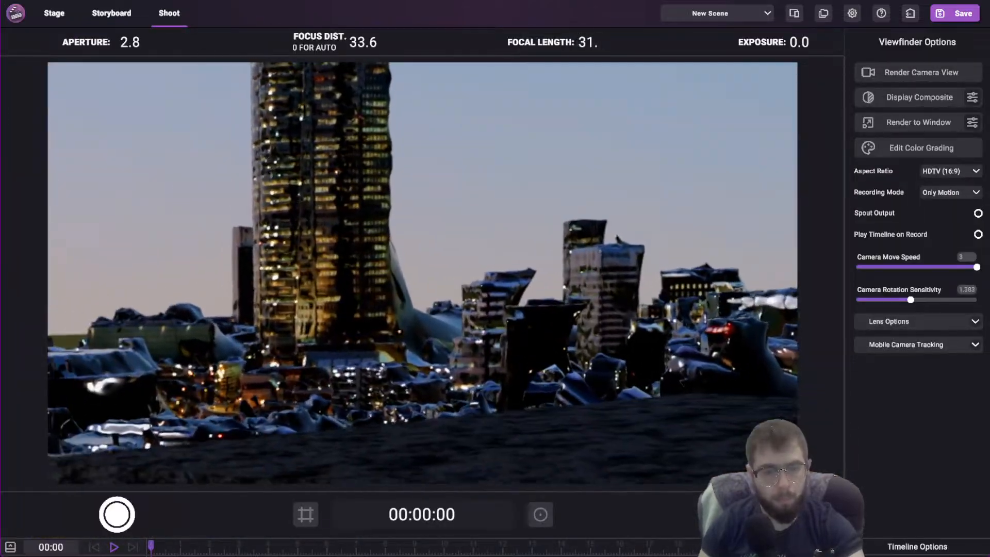
- Frame the osaka_downtown skyline beyond the dark platform as the opening shot and capture it in the Shoot workspace
key("Tab")
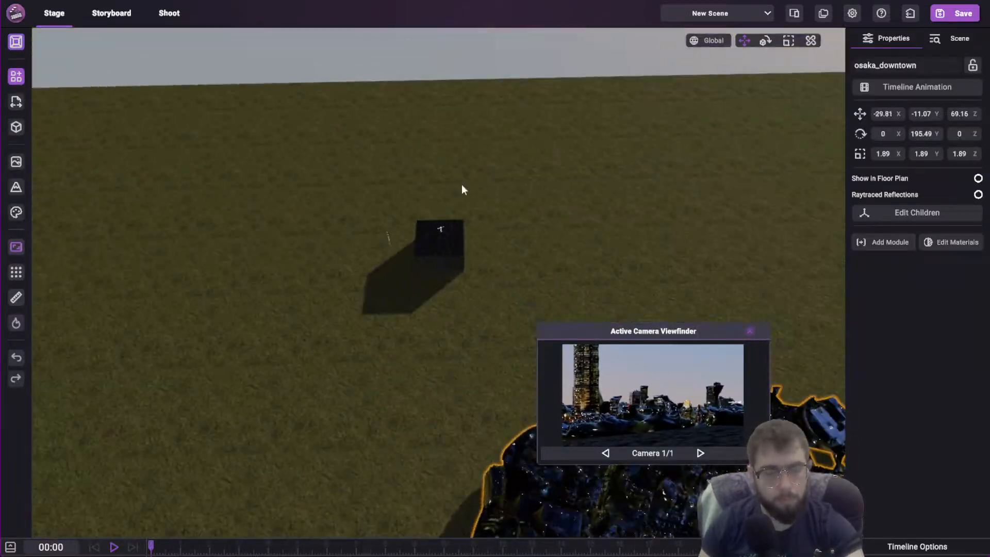
key("w")
right_click_drag(462, 185, 519, 110)
left_click(16, 76)
left_click(427, 374)
key("Tab")
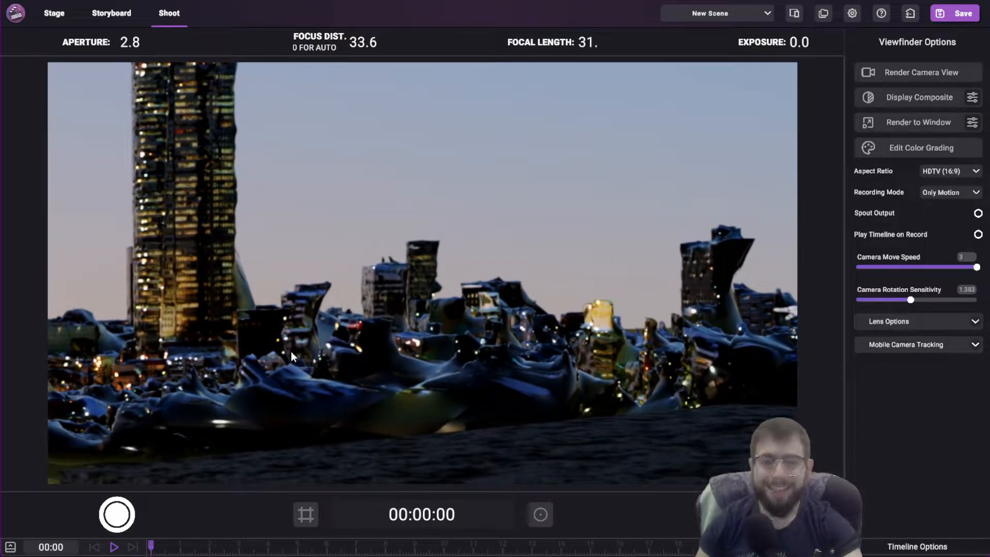
right_click_drag(489, 267, 493, 277)
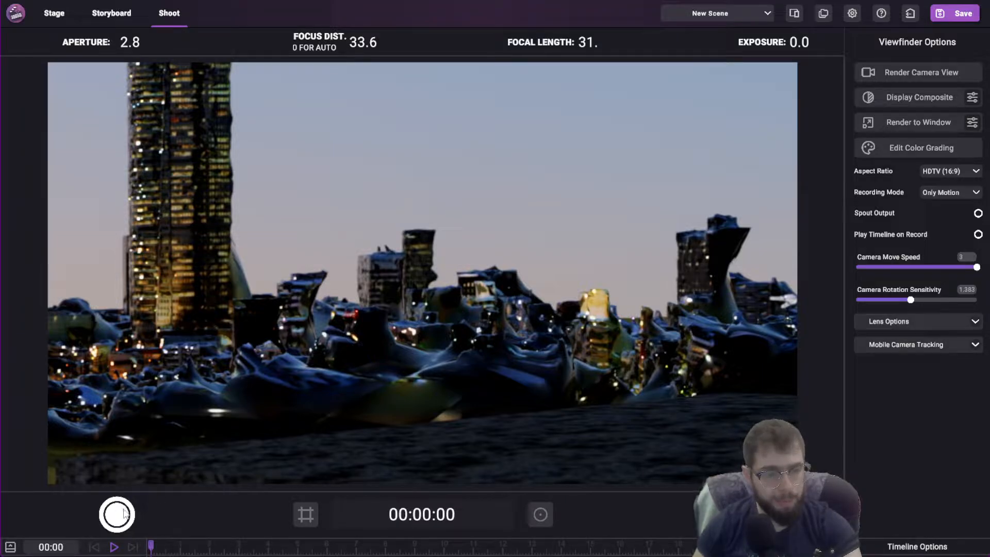
- Turn the shooting camera toward the stand-in and sphere, and change the stand-in on the Stage to an arms-down standing pose
right_click_drag(165, 445, 583, 442)
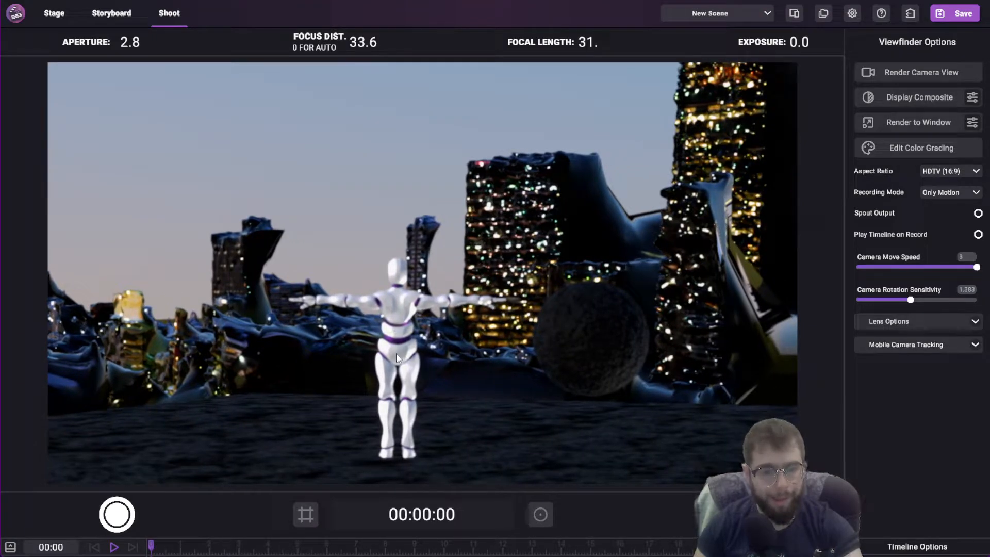
left_click(58, 16)
left_click(372, 283)
- Give the sphere the Metal 11 material with a tint color, and move it slightly closer to the stand-in
left_click(436, 344)
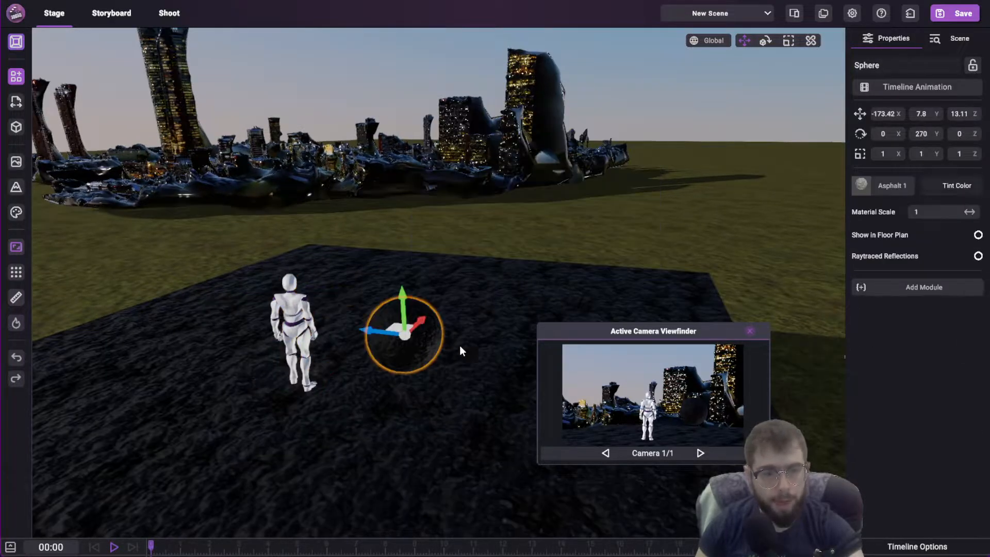
left_click(883, 186)
left_click(479, 182)
left_click(394, 295)
left_click(474, 242)
left_click(956, 185)
left_click(493, 333)
left_click_drag(394, 327, 373, 327)
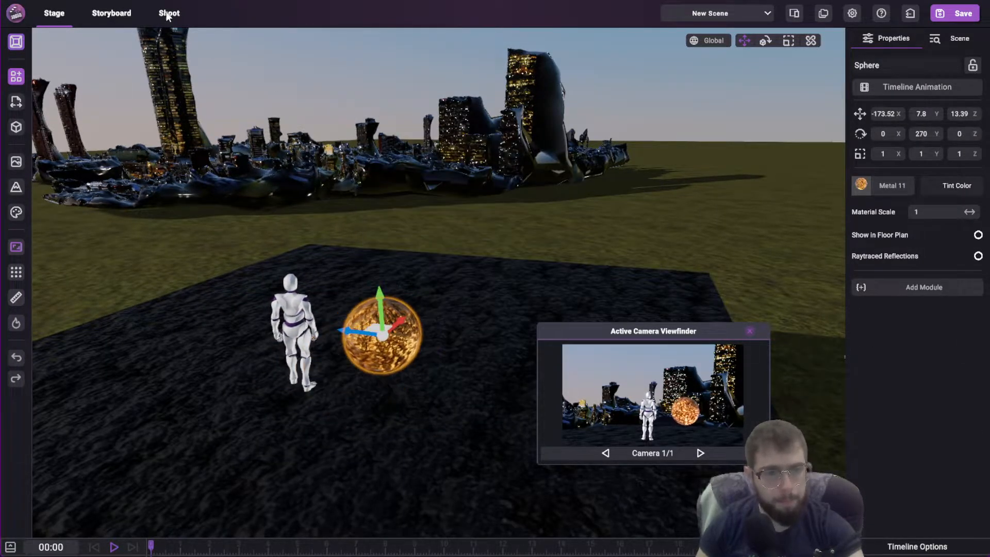
- Frame the stand-in and sphere from behind against the city, using aperture 6.3, focus distance 12.1 and focal length 41, and check the focus view
left_click(168, 14)
key("w")
left_click_drag(124, 43, 130, 43)
left_click(540, 513)
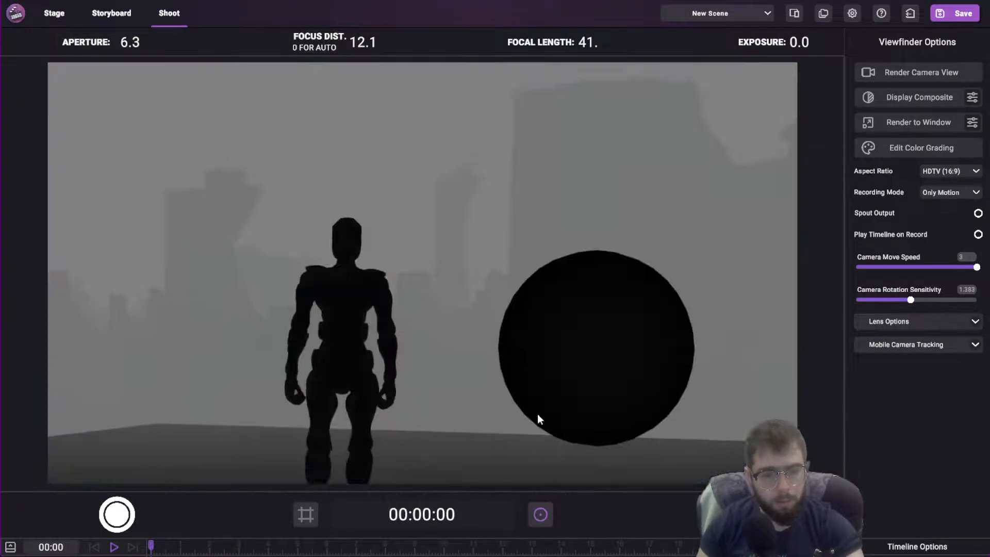
left_click(536, 511)
- Move the shooting camera around to the front of the stand-in and sphere for a closer reverse shot and capture it
key("d")
key("a")
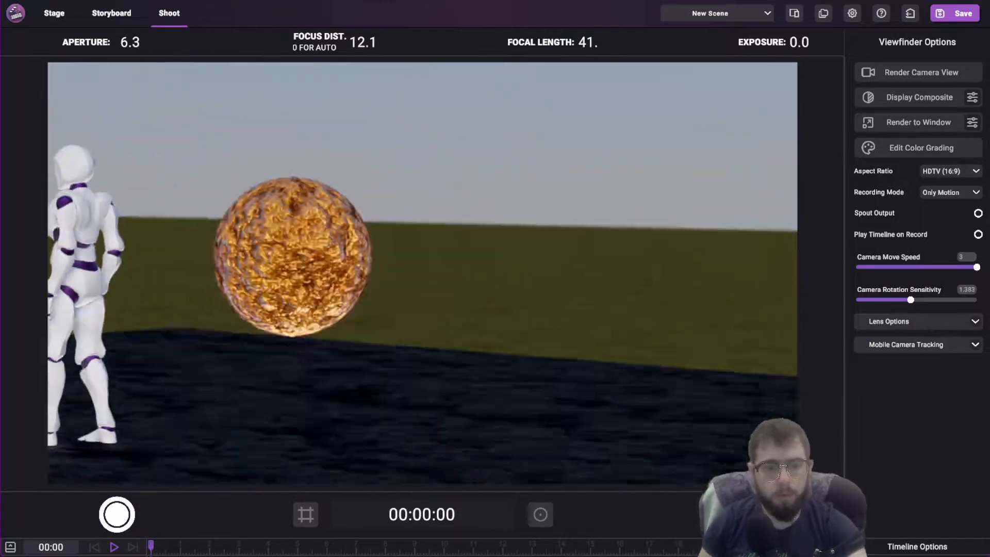
key("a")
key("w")
mouse_move(115, 512)
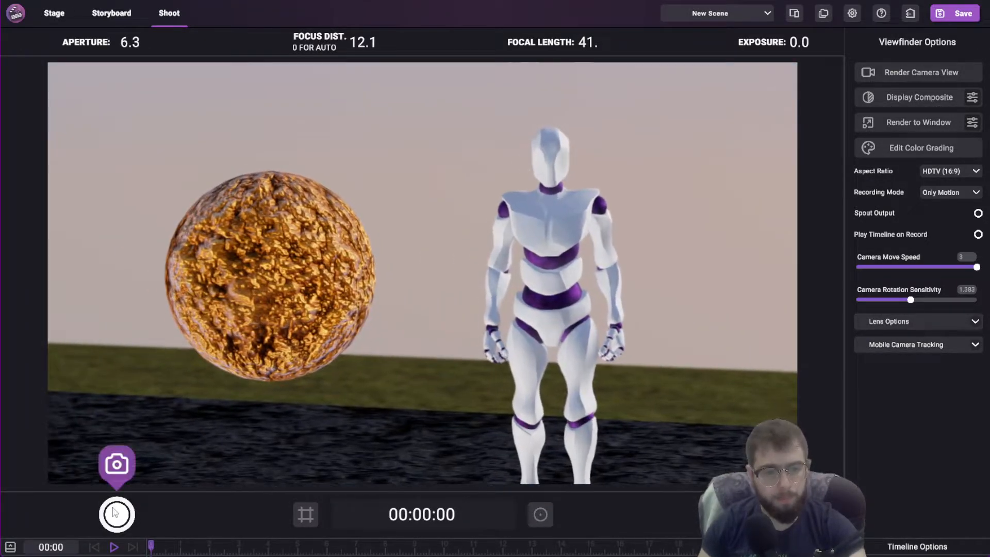
- Pull the shooting camera back for a wider view, and add a red-tinted Cube primitive on the Stage beside the stand-in
key("s")
left_click(54, 13)
left_click(17, 79)
mouse_move(58, 134)
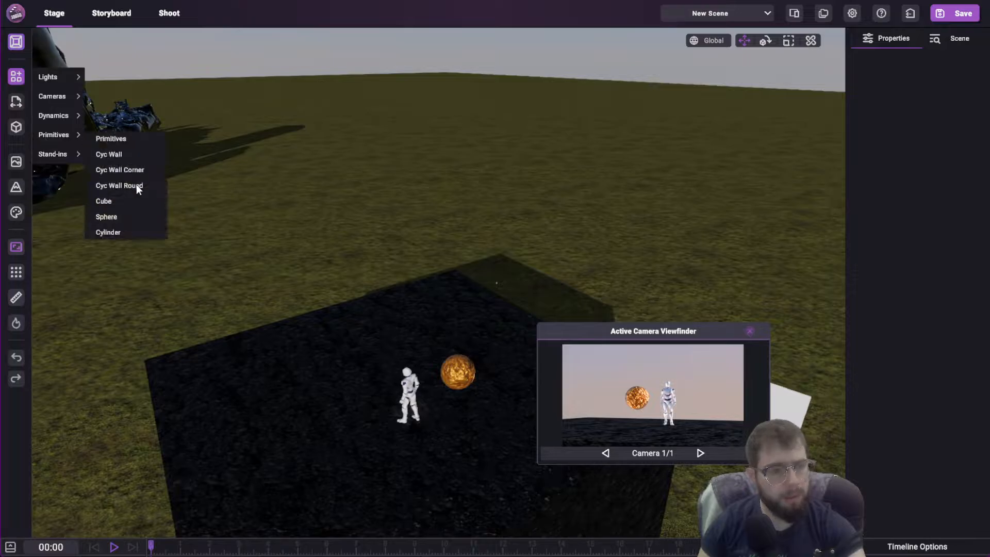
left_click(103, 201)
left_click(956, 186)
left_click(491, 332)
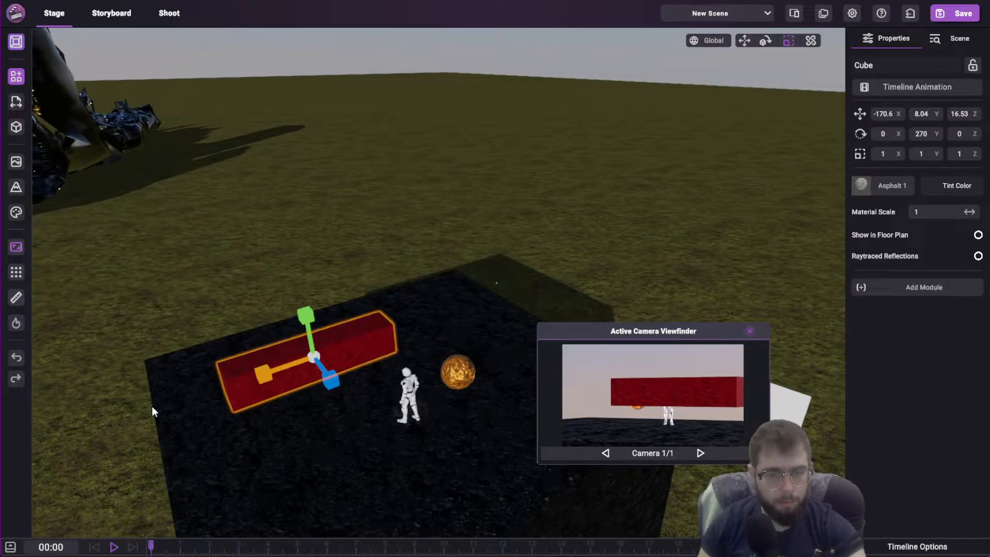
- Scale the red cube to 4.77 × 1.68 × 1 and place it in front of the platform as the foreground of the wide shot
left_click_drag(306, 369, 250, 270)
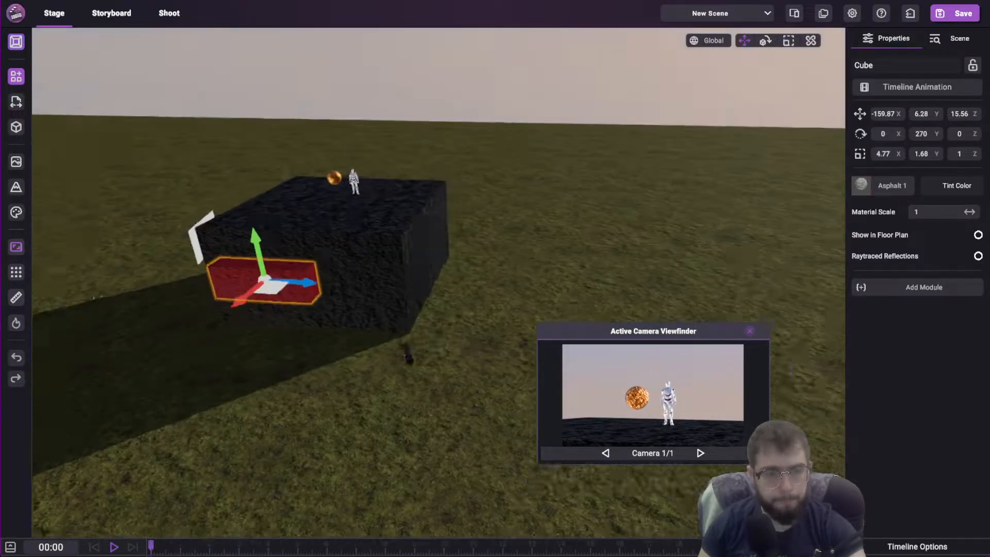
left_click_drag(276, 287, 378, 231)
left_click(169, 13)
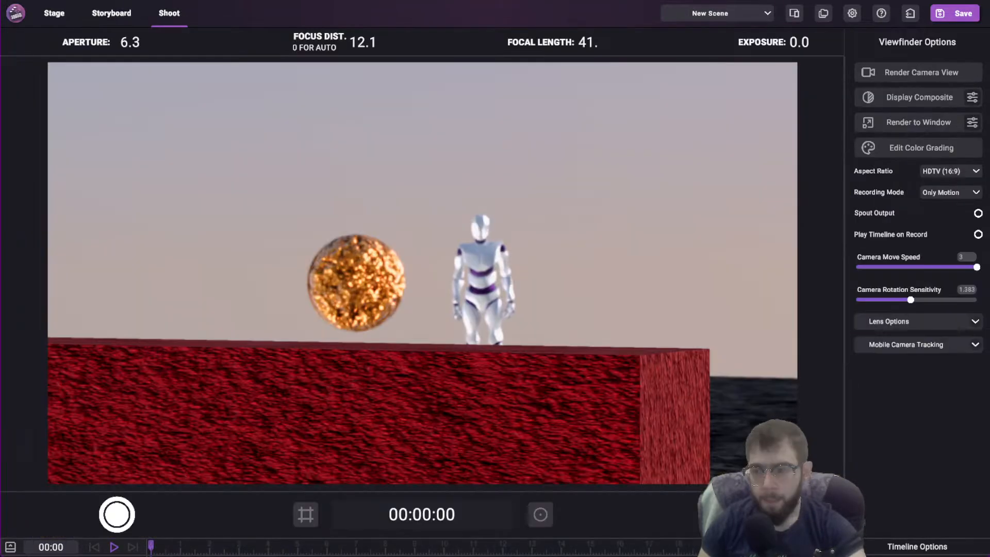
- Review the captured shots available for the storyboard in the Storyboard workspace
left_click(112, 12)
scroll(76, 228, "down", 1)
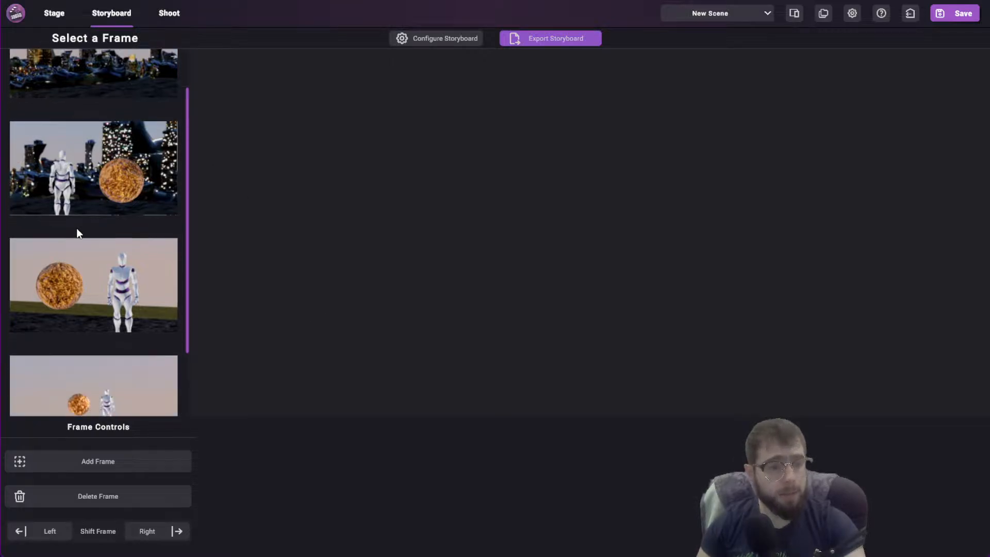
scroll(76, 234, "down", 2)
scroll(78, 257, "up", 3)
mouse_move(536, 556)
left_mouse_down()
mouse_move(537, 409)
mouse_move(565, 194)
mouse_move(543, 163)
mouse_move(543, 199)
left_mouse_up()
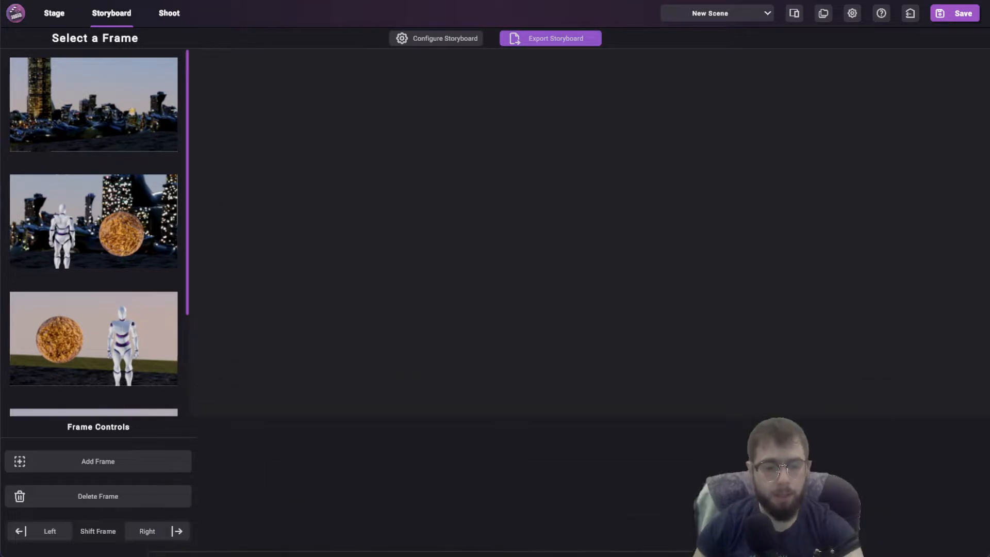
scroll(86, 363, "down", 3)
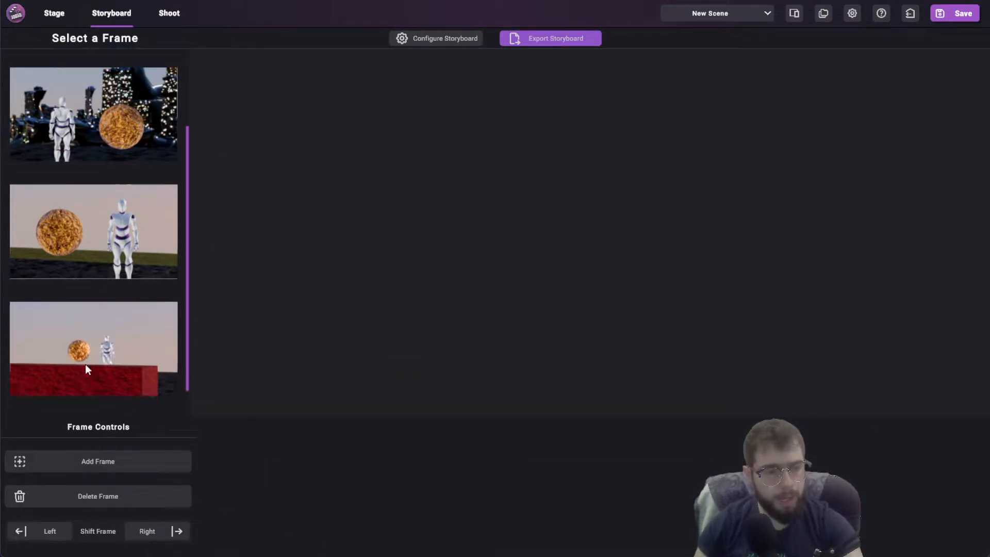
scroll(83, 373, "up", 2)
- Add two storyboard frames, filling the first with the skyline image and the second with the rear view of the stand-in and sphere
left_click(89, 469)
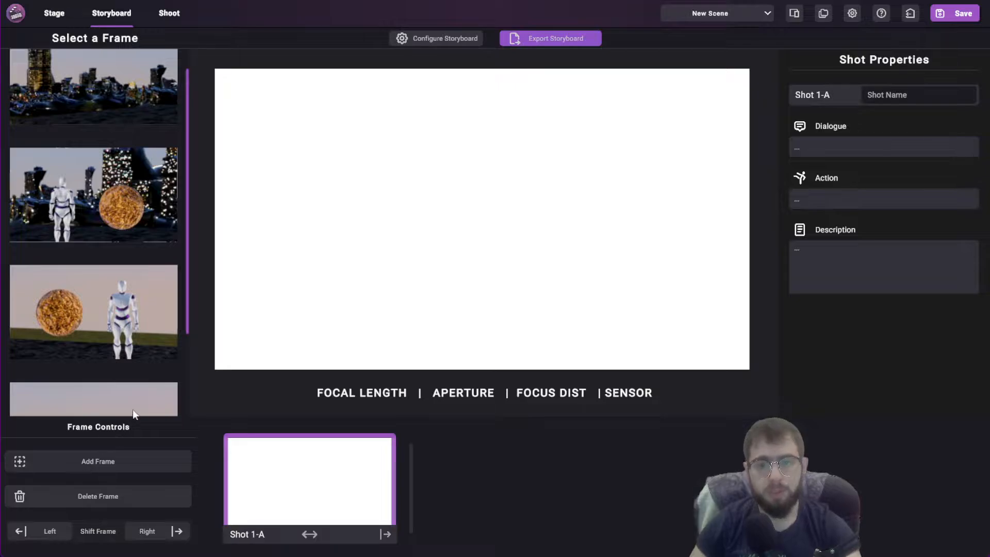
scroll(129, 330, "up", 1)
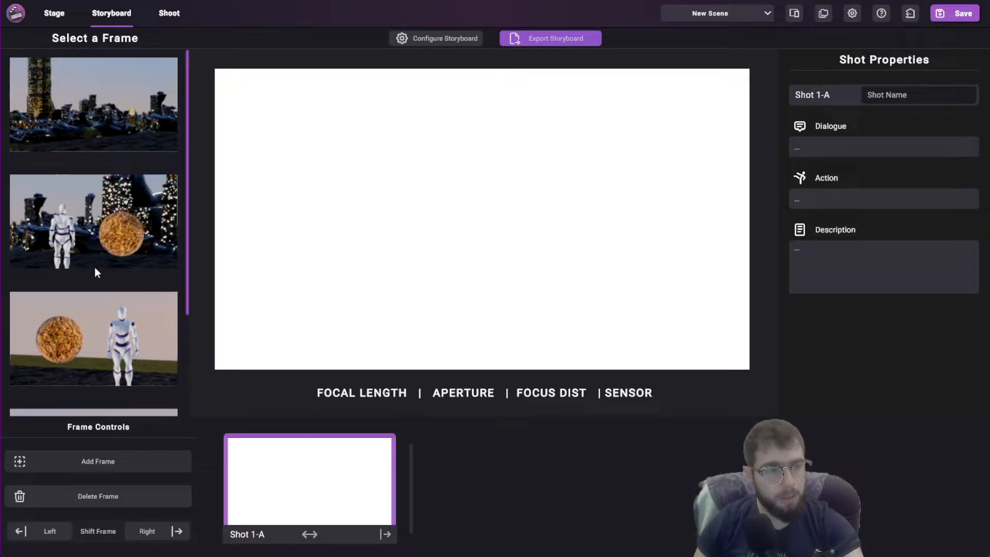
left_click(76, 122)
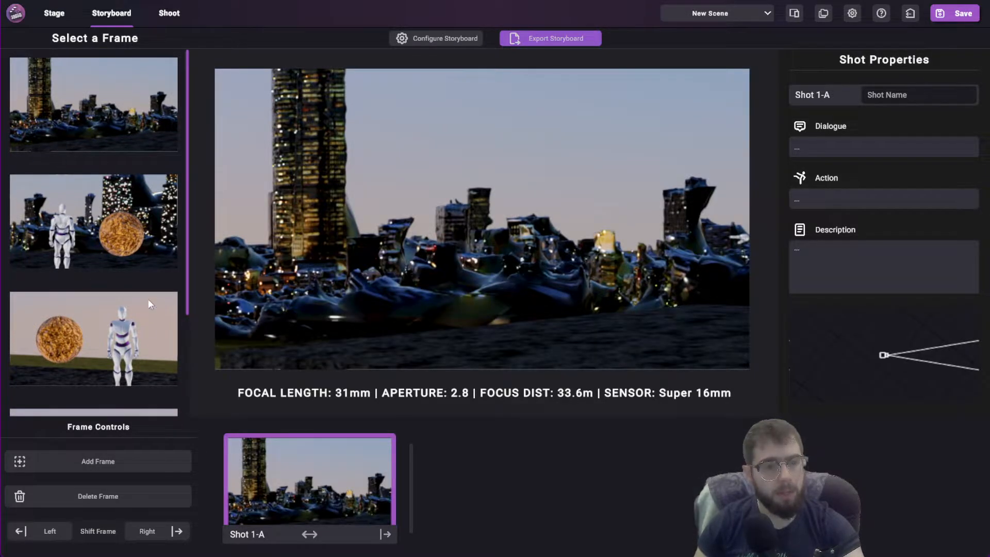
left_click(160, 461)
left_click(91, 233)
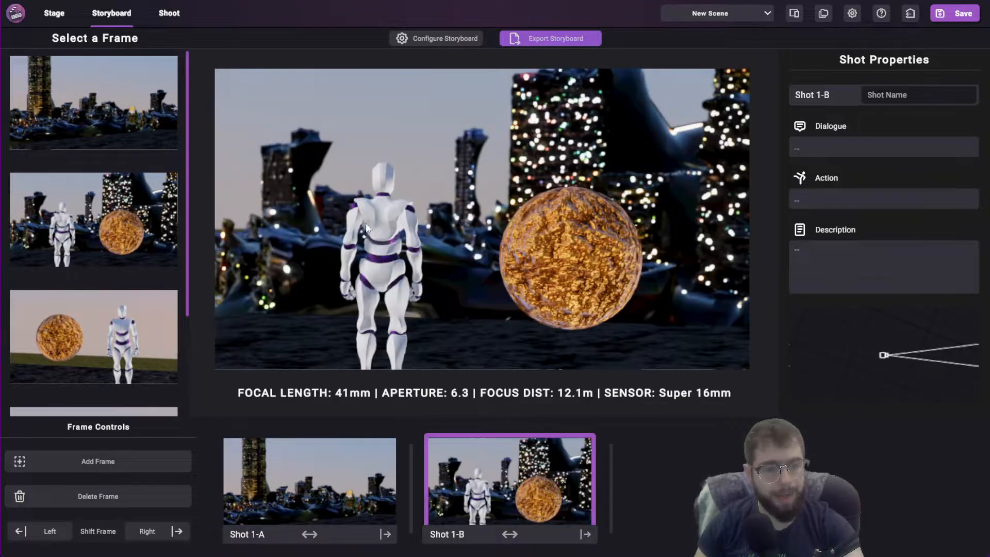
- Compare the two storyboard frames and mark Shot 1-A as continuing into the following frame
left_click(305, 480)
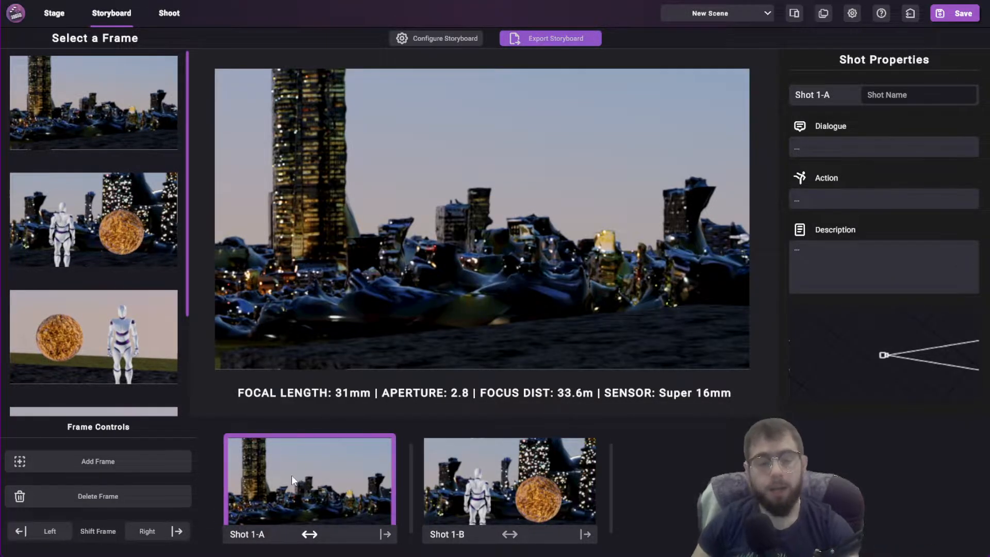
left_click(454, 470)
left_click(382, 475)
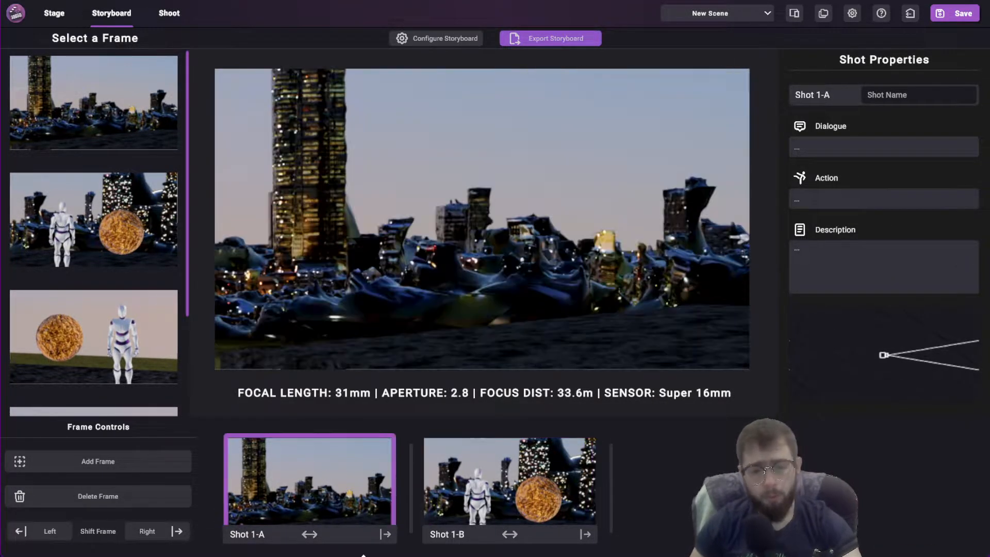
left_click(386, 534)
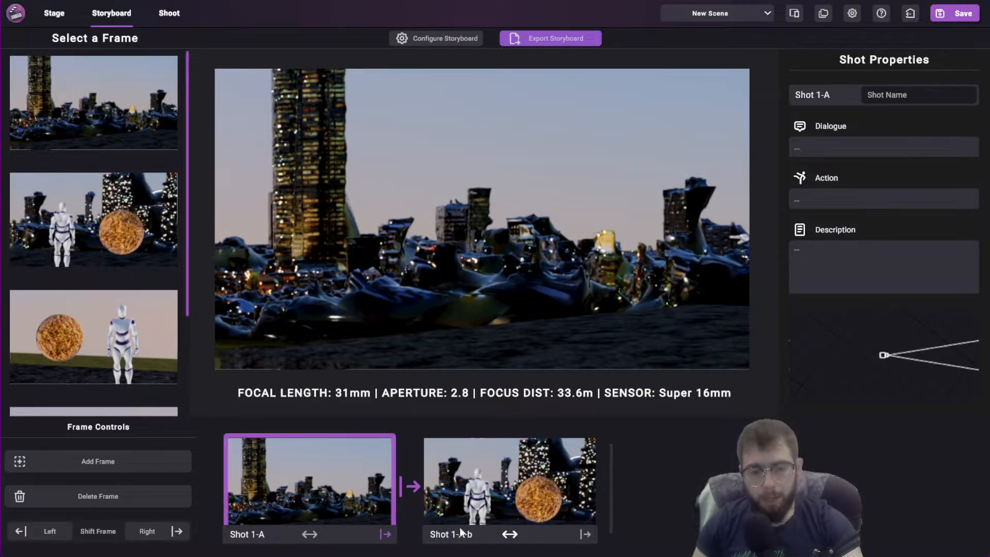
- Set the Continue label in the storyboard's shot naming options to "Cont."
left_click(451, 39)
left_click_drag(349, 146, 473, 170)
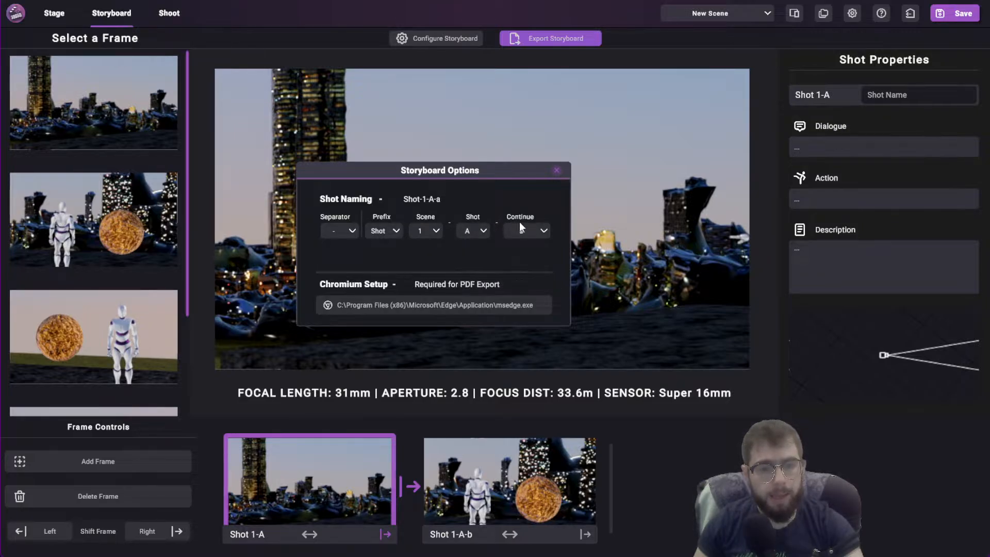
mouse_move(524, 229)
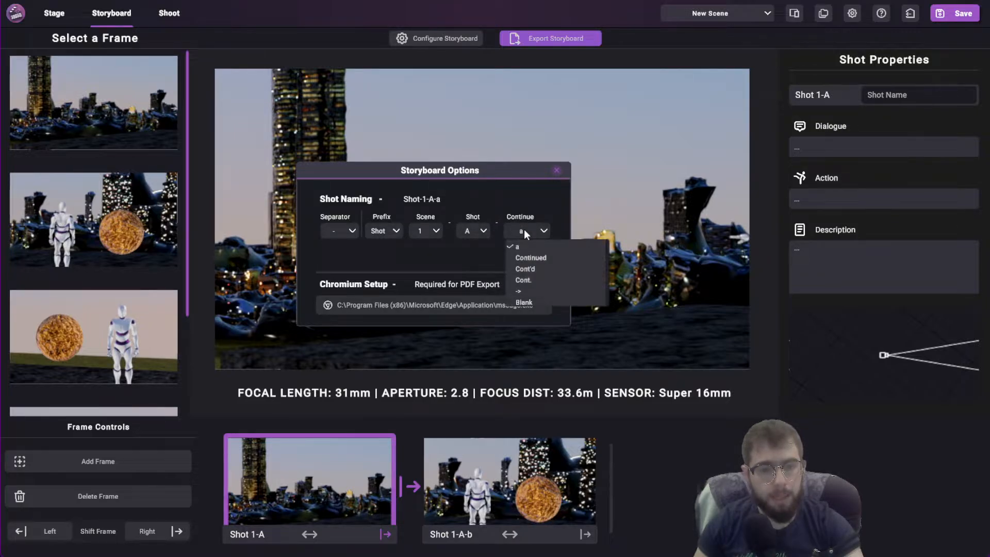
left_click(527, 279)
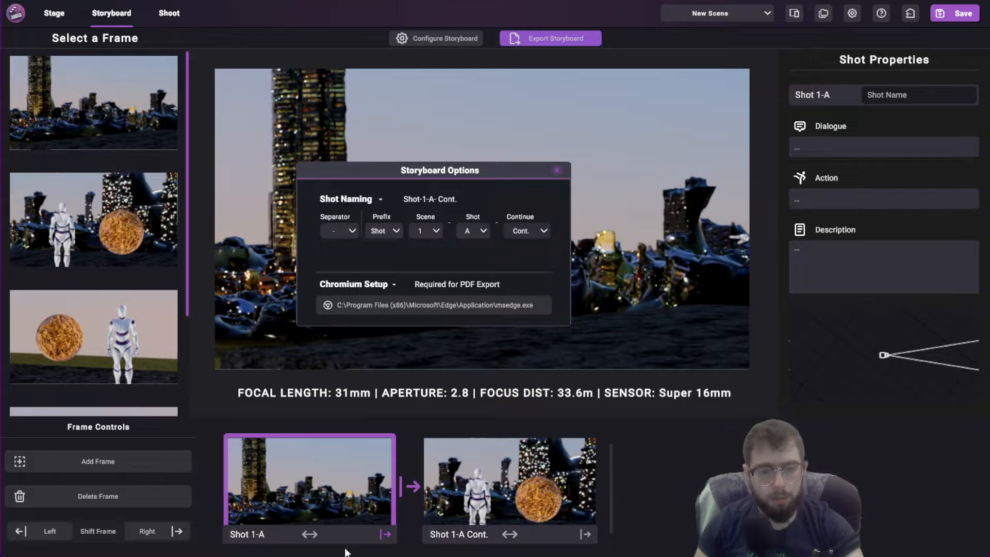
left_click(556, 170)
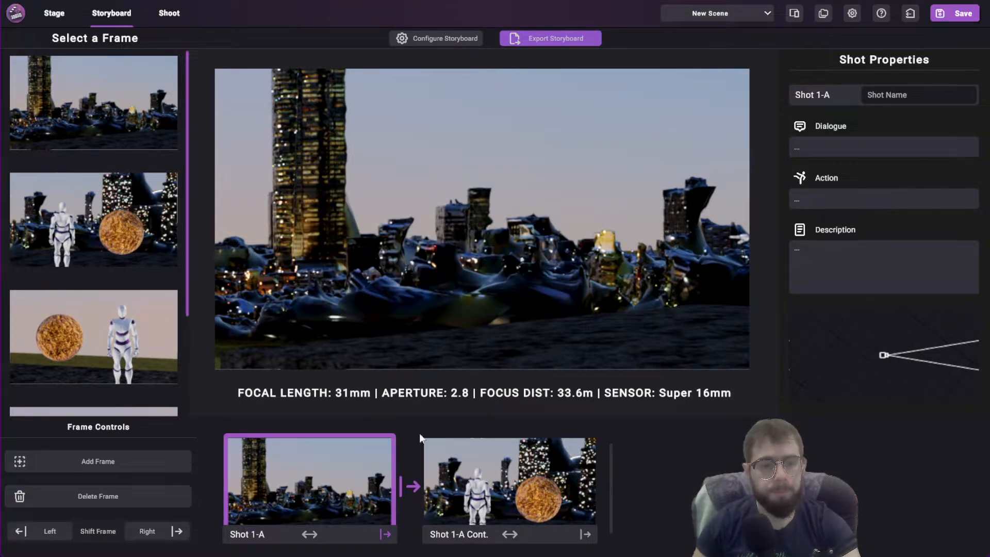
- Add two more frames with the front view of the sphere and stand-in and the red cube shot, continuing Shot 1-B into the last frame
left_click(88, 462)
scroll(88, 301, "down", 2)
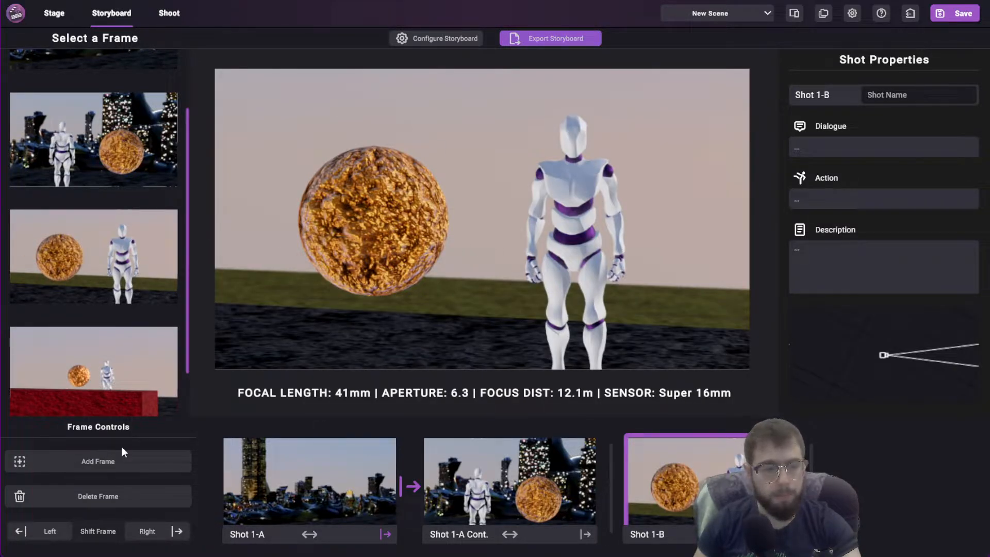
left_click(110, 459)
scroll(80, 355, "down", 1)
left_click(122, 341)
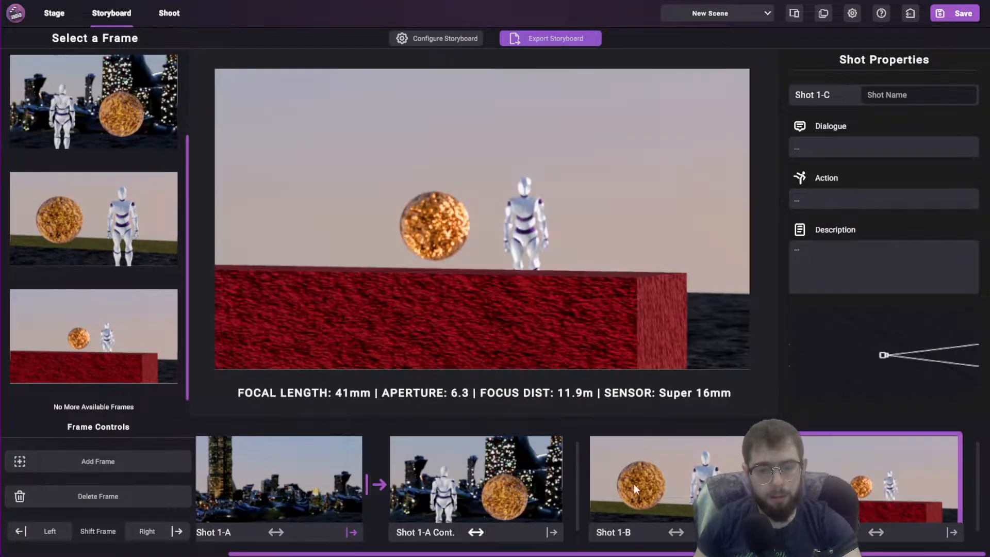
left_click(676, 532)
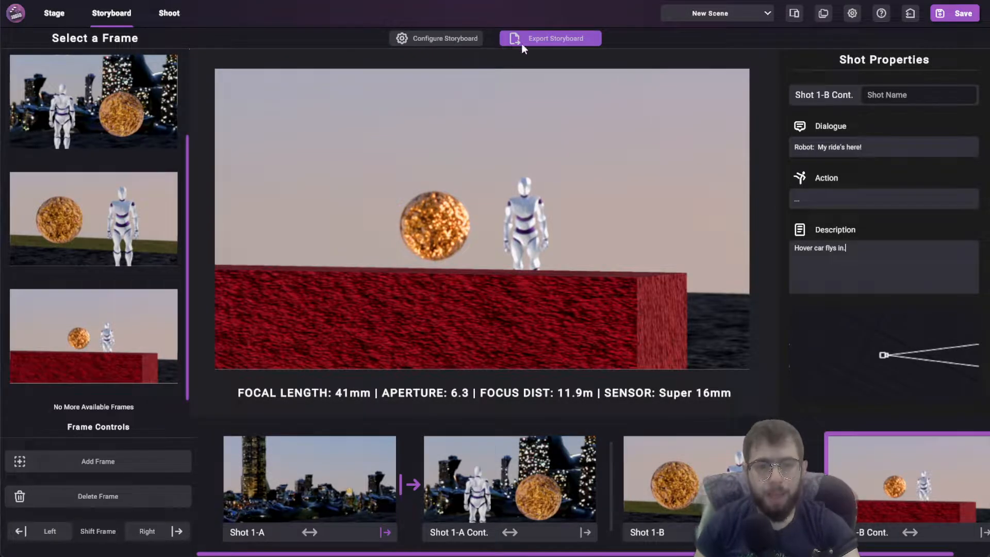
- Export the storyboard as a PDF with black and white images and focus distance shown, and the floor plan hidden
left_click(522, 39)
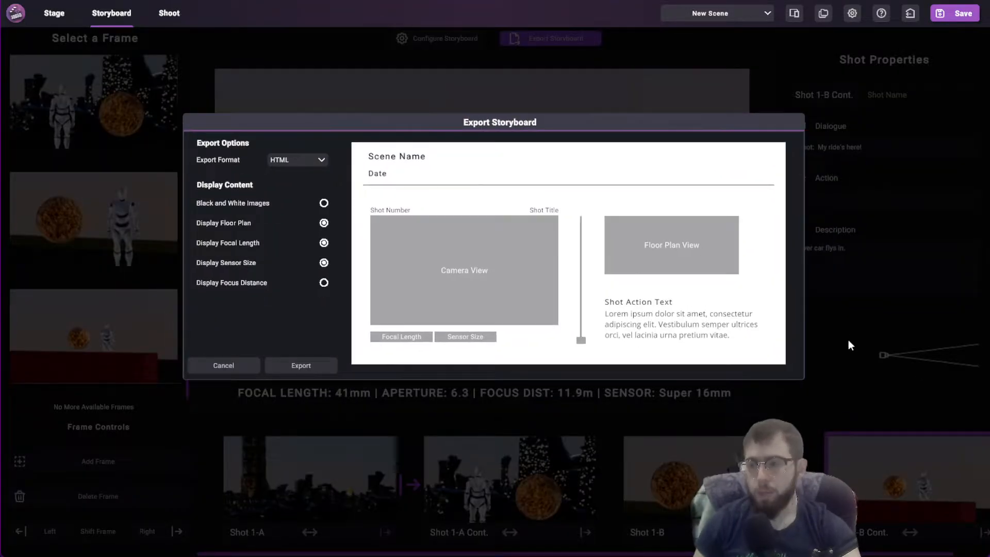
left_click(281, 161)
left_click(278, 186)
left_click(323, 203)
left_click(324, 222)
left_click(324, 283)
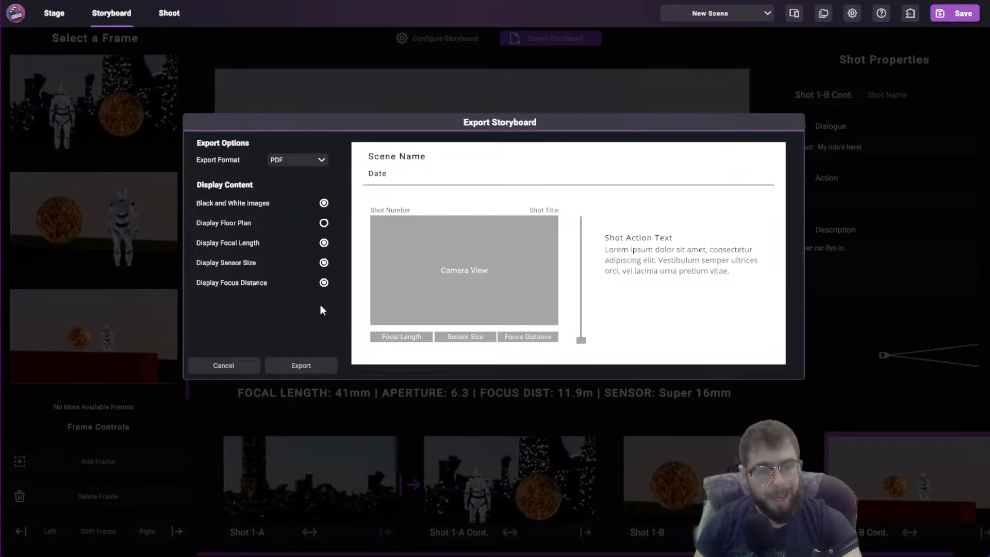
left_click(294, 366)
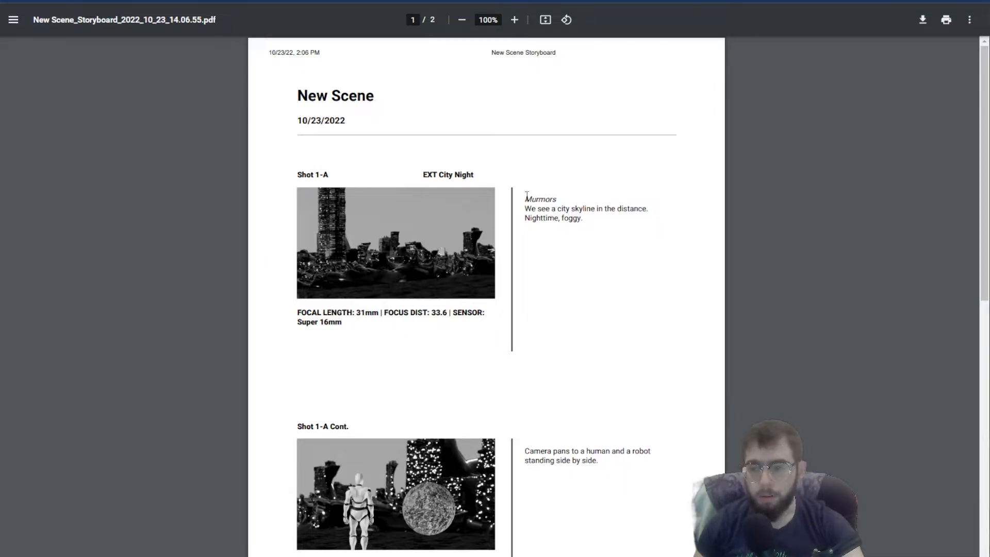
- Examine the shot images, camera data and descriptions in the exported storyboard PDF
scroll(514, 415, "up", 3, "ctrl")
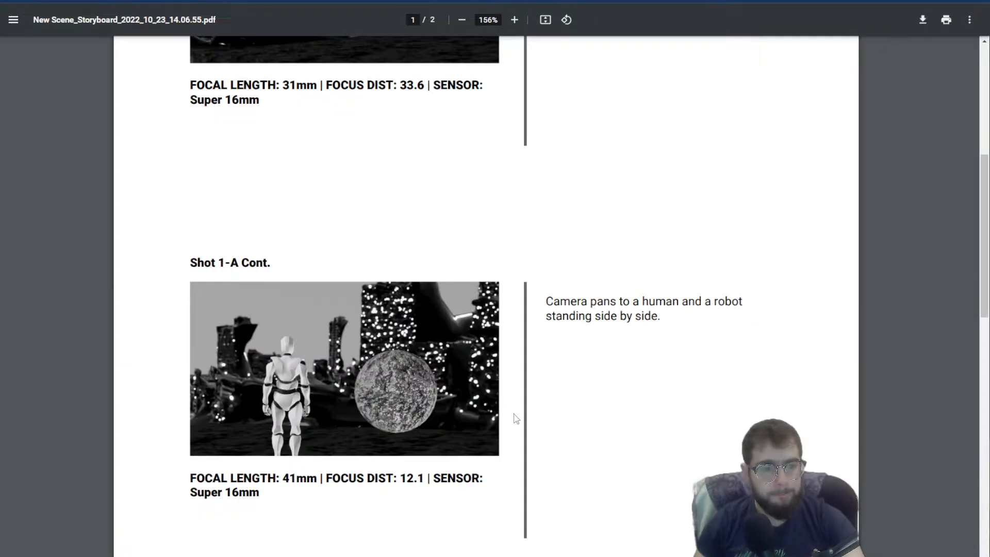
scroll(515, 412, "up", 4)
scroll(550, 407, "down", 2)
scroll(561, 401, "down", 5)
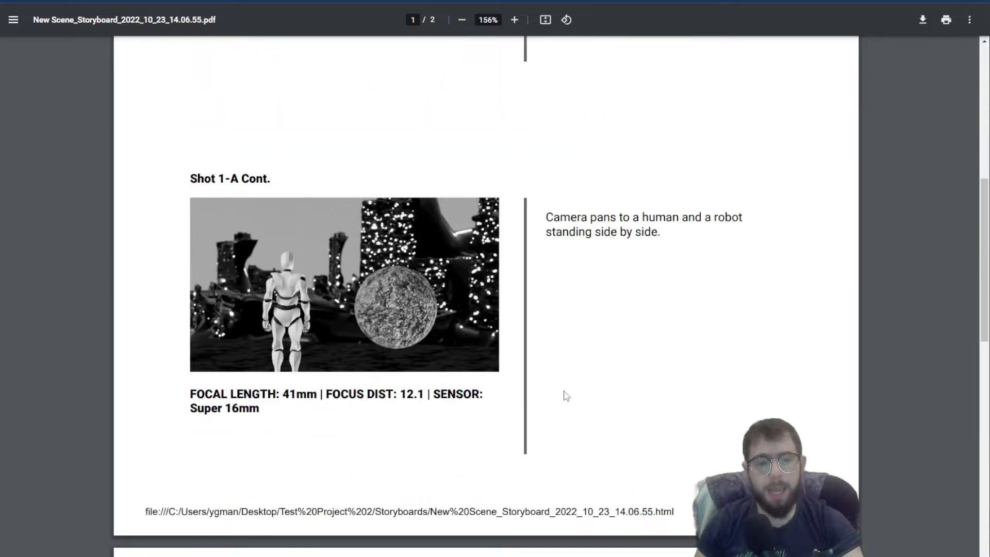
- Read through the remaining frames of the storyboard PDF, from Shot 1-A Cont. to Shot 1-B Cont
scroll(560, 398, "down", 1)
scroll(593, 353, "up", 2)
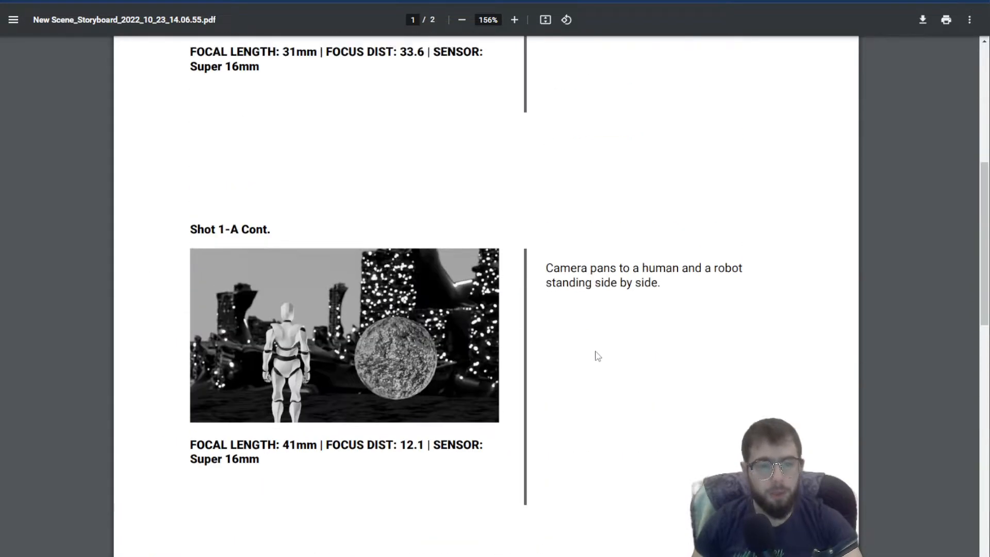
scroll(562, 309, "down", 5)
scroll(561, 283, "down", 10)
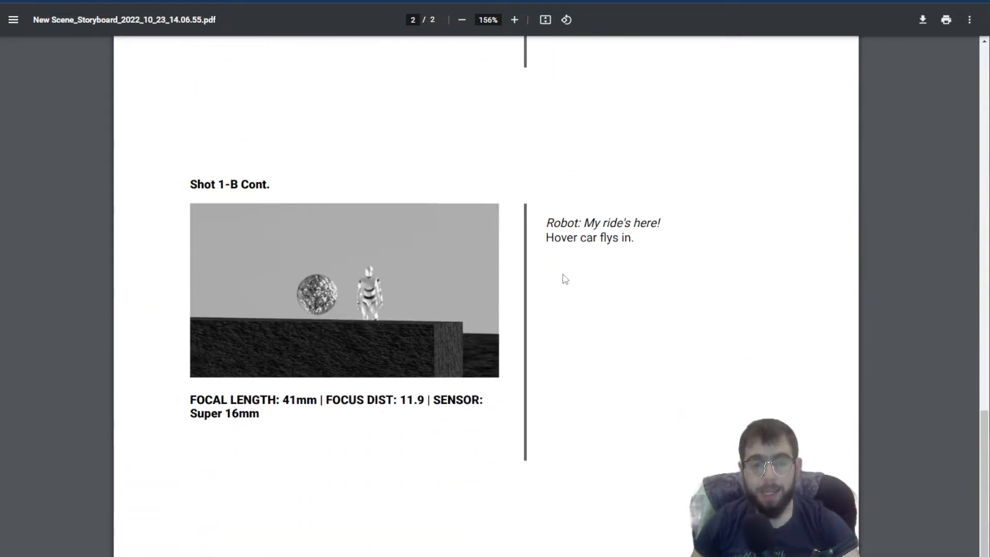
scroll(674, 230, "down", 2)
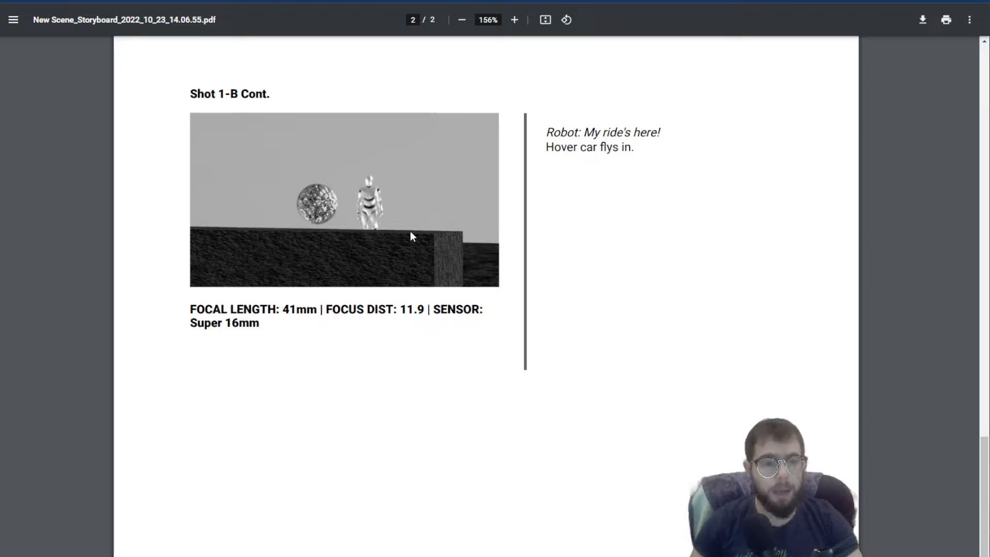
scroll(387, 268, "up", 5)
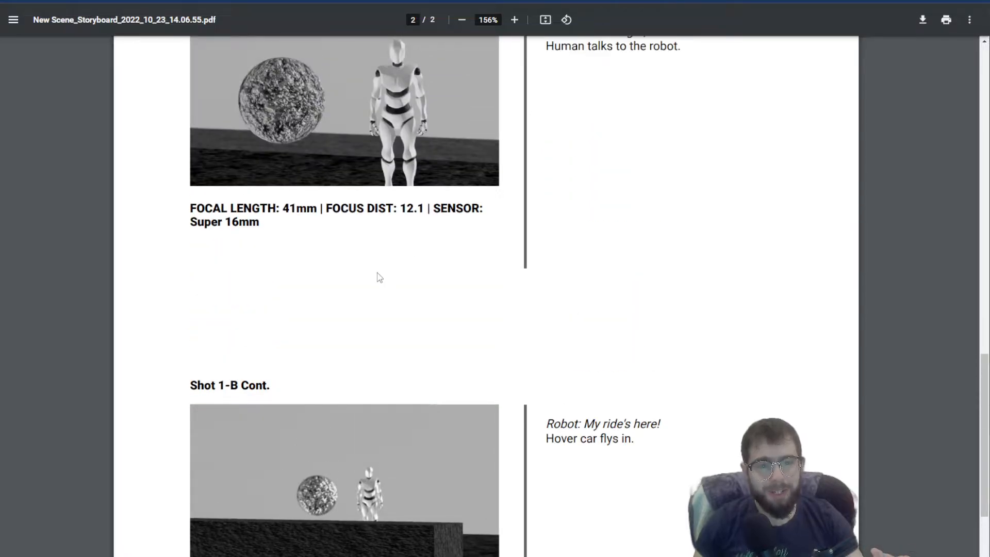
scroll(377, 281, "up", 5)
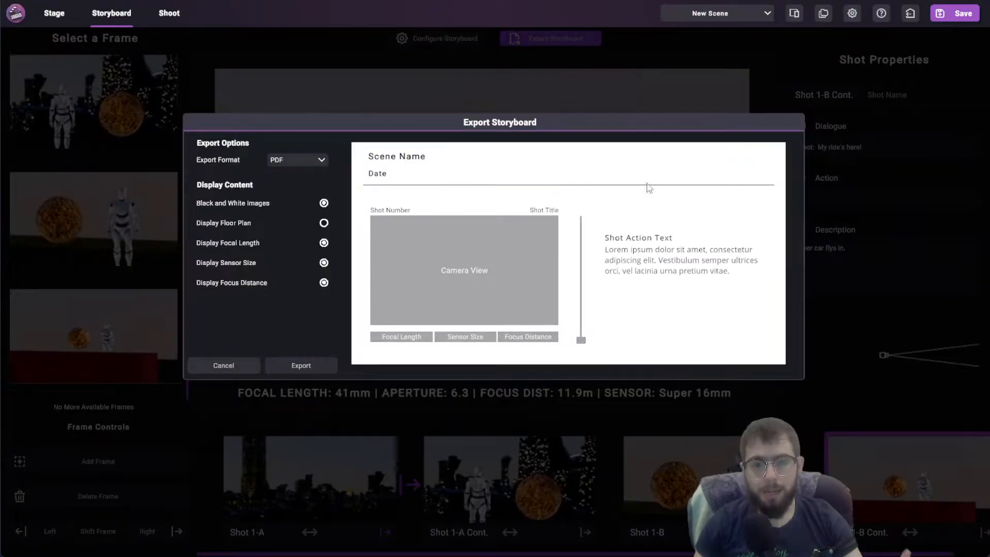
- Close the export options and review Shot 1-A and its continuation frame in the storyboard
left_click(214, 367)
left_click(290, 462)
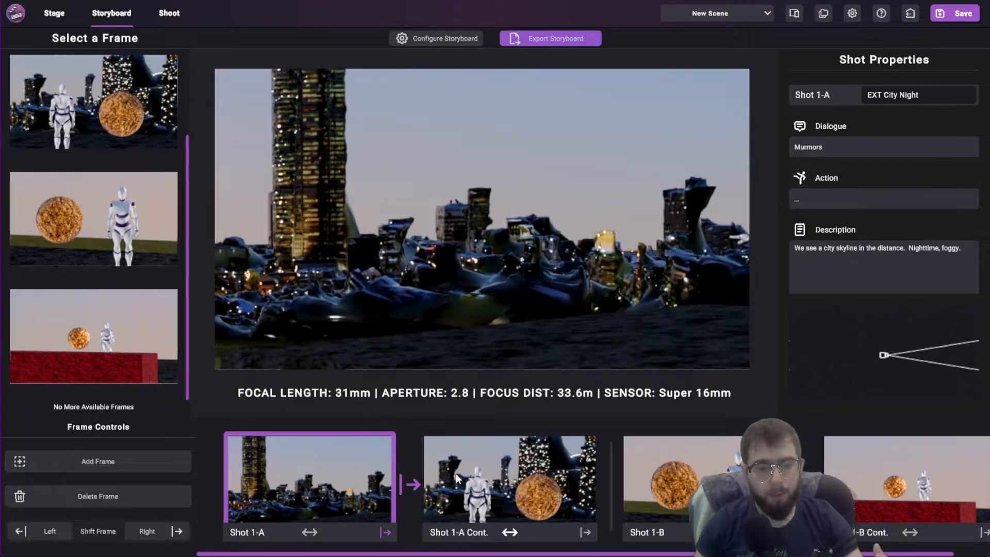
left_click(456, 474)
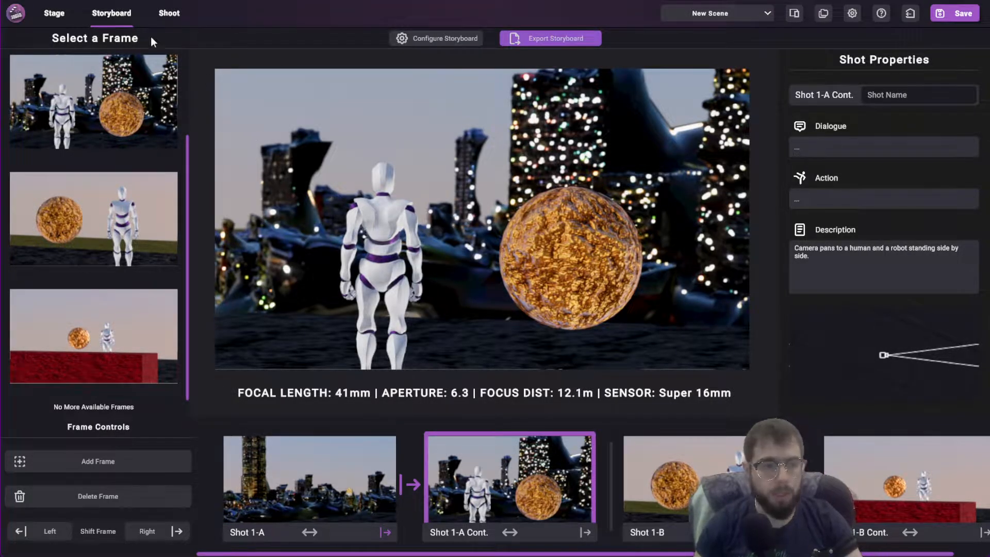
- Return to the stage and expand the Fire material settings of the mech_drone
left_click(54, 13)
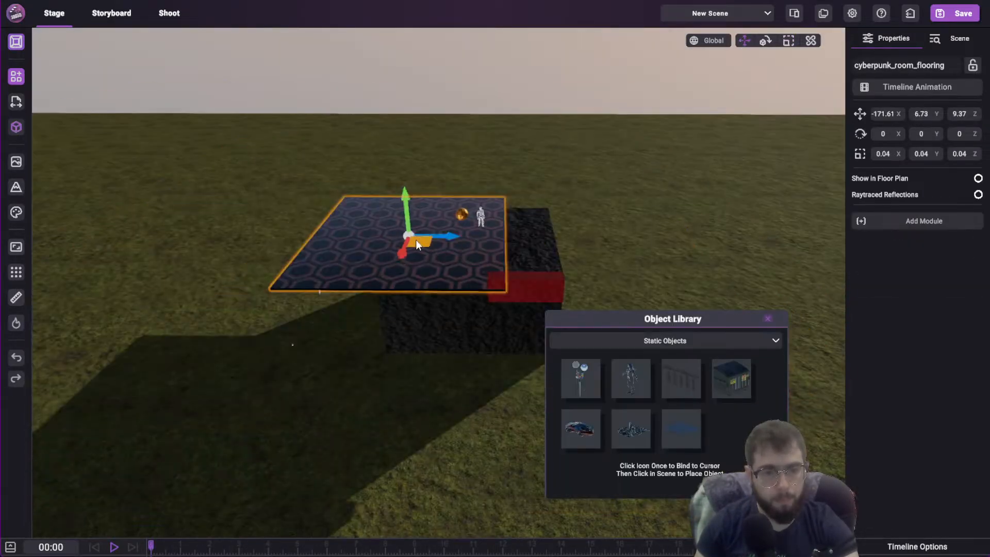
scroll(416, 239, "up", 5)
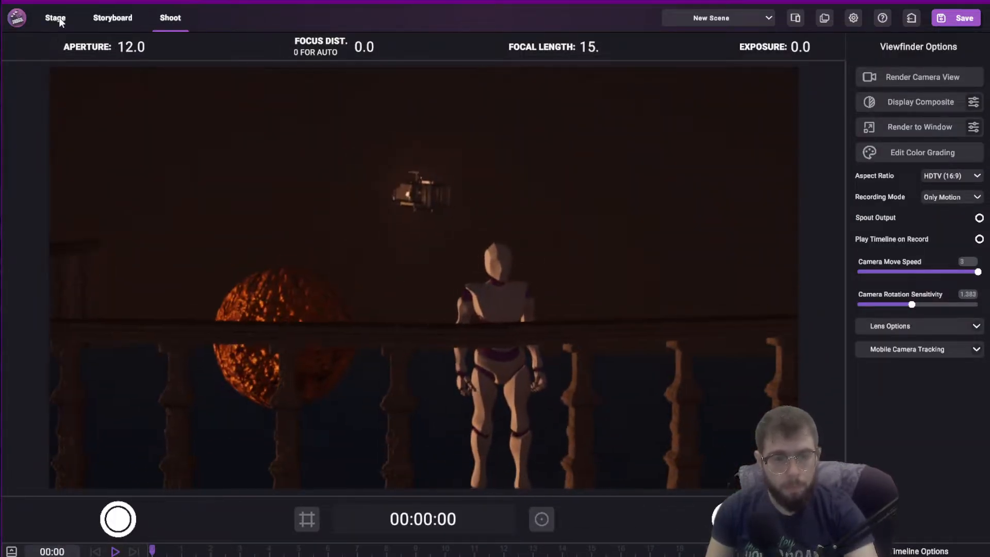
left_click(57, 19)
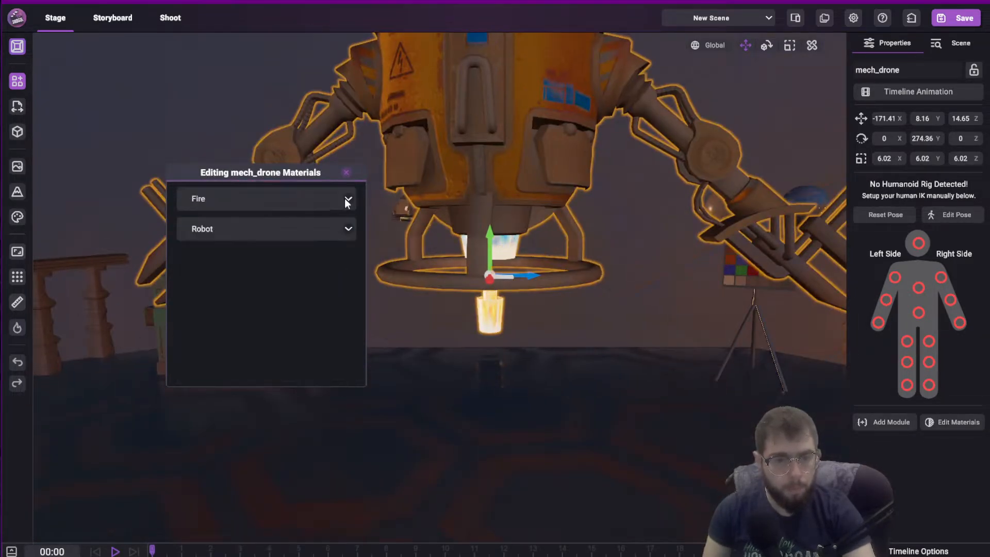
left_click(347, 200)
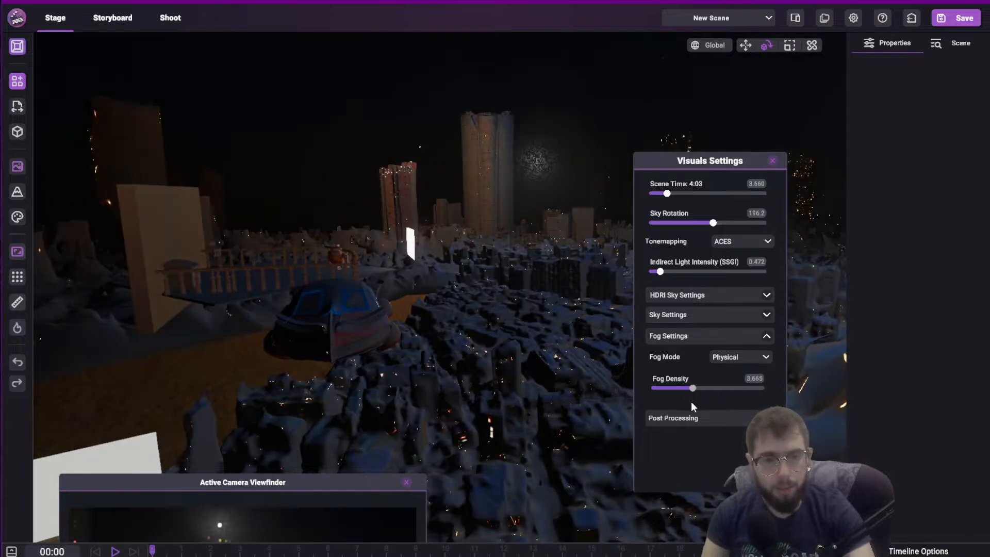
- Open the sky settings and inspect the environment options in the scene's visuals settings
left_click(683, 314)
left_click(766, 357)
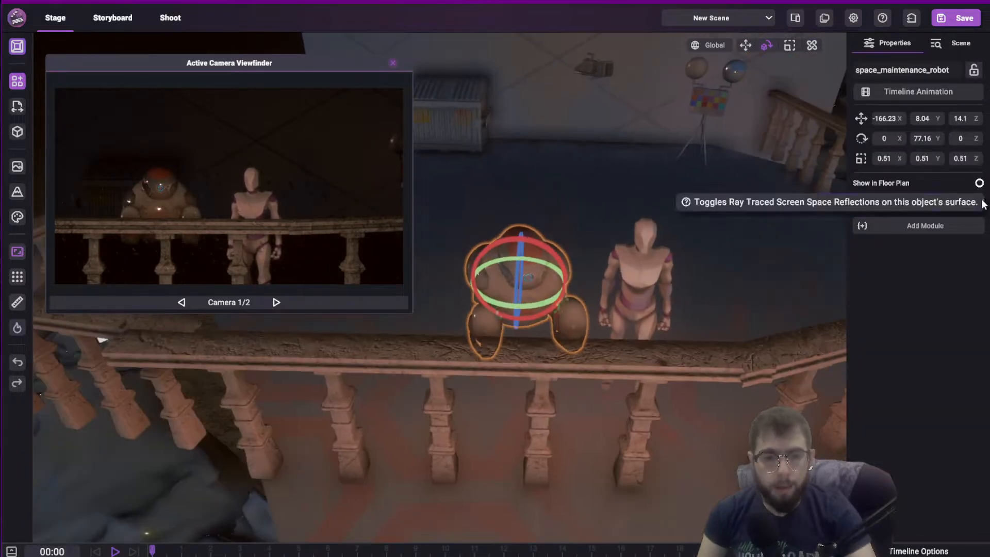
- Open the choice of modules for the space_maintenance_robot and go back from the storyboard to the stage
left_click(899, 226)
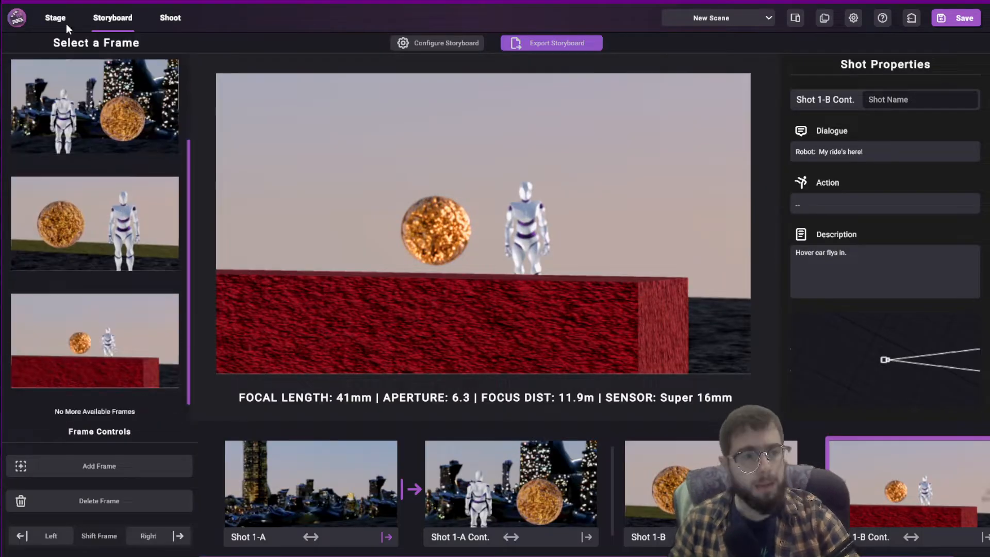
left_click(66, 24)
right_click_drag(604, 227, 456, 196)
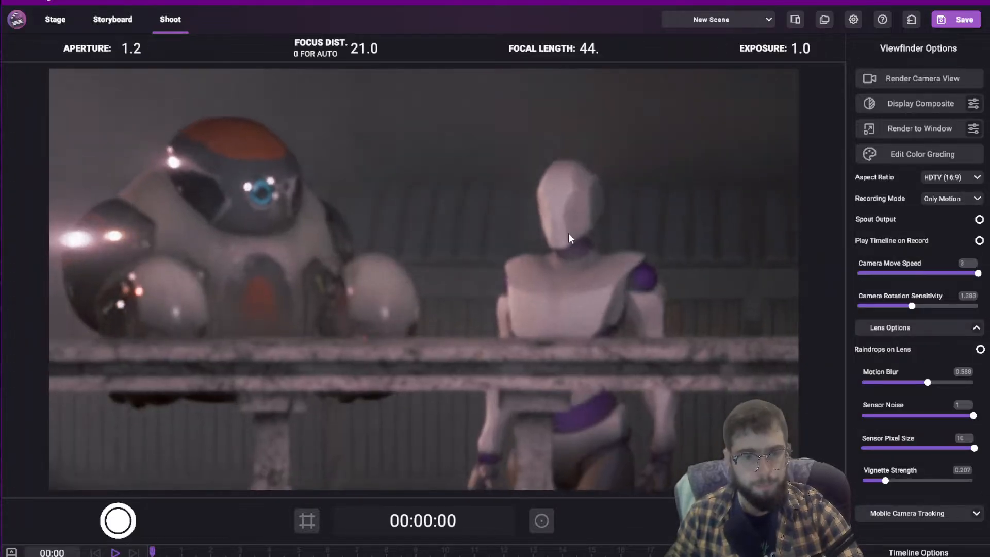
- Check the robot and hover car shots through the camera viewfinder, ending back on the stage
scroll(364, 49, "down", 3)
scroll(363, 50, "up", 2)
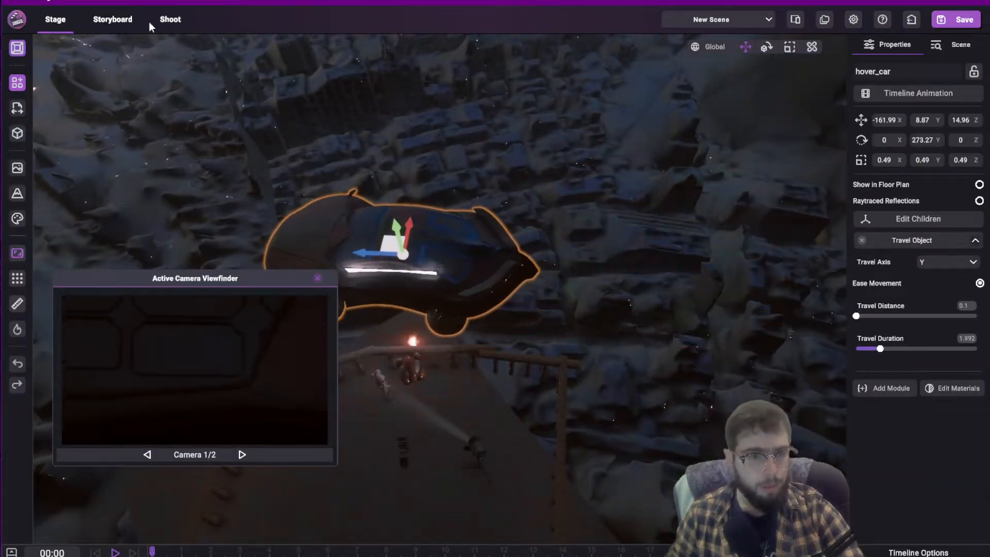
left_click(171, 19)
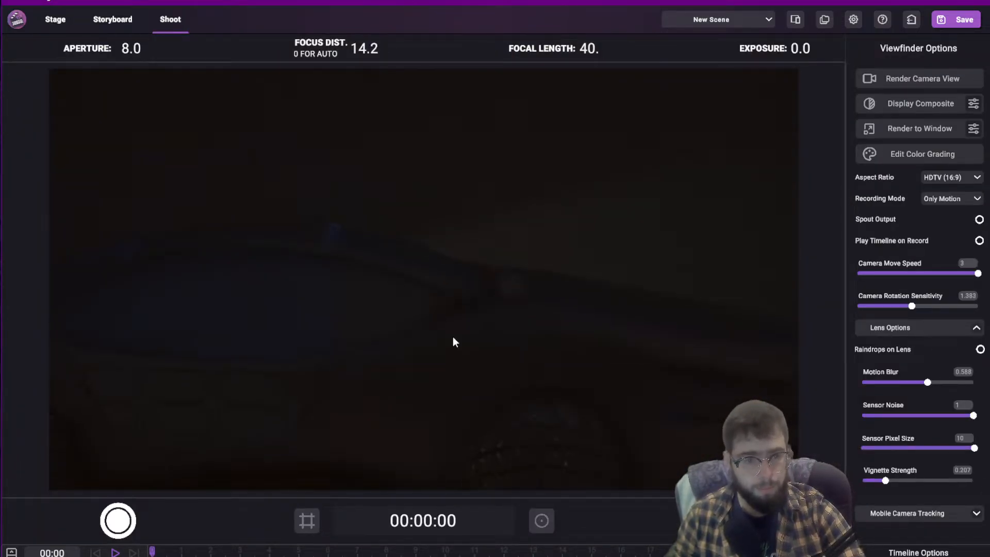
left_click(56, 19)
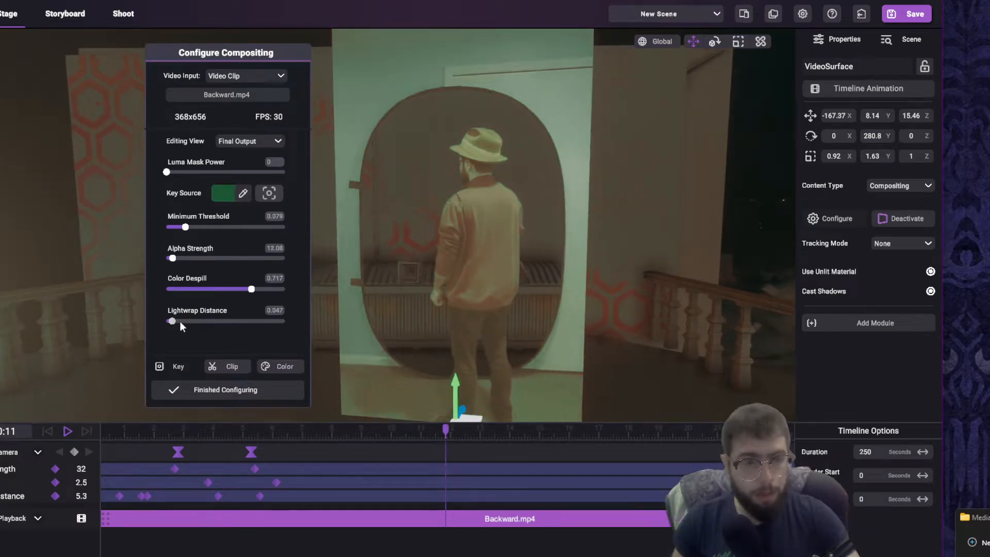
- Adjust the color despill of the Backward.mp4 key and reposition its video surface beside the robot, checking the framing around 5 seconds
left_click(236, 277)
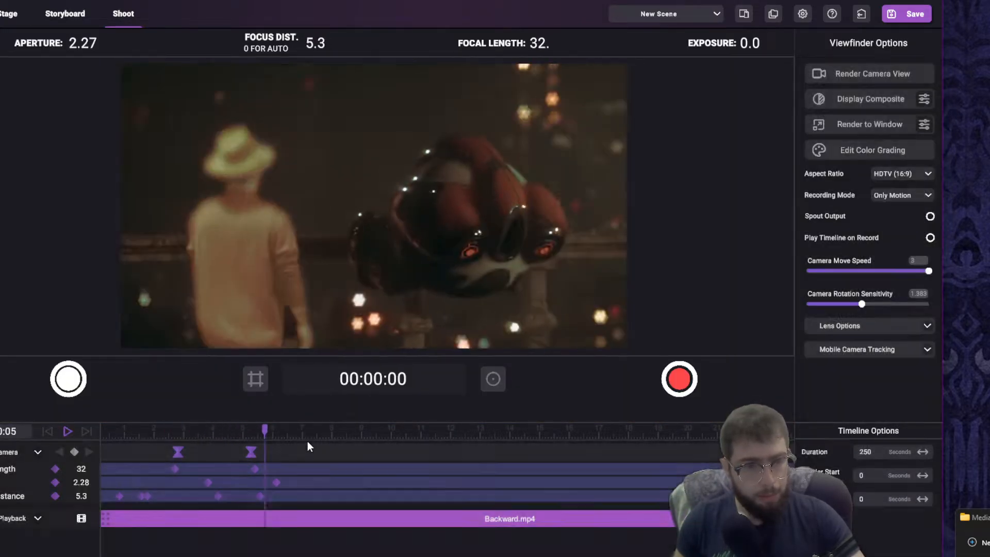
left_click_drag(307, 441, 243, 426)
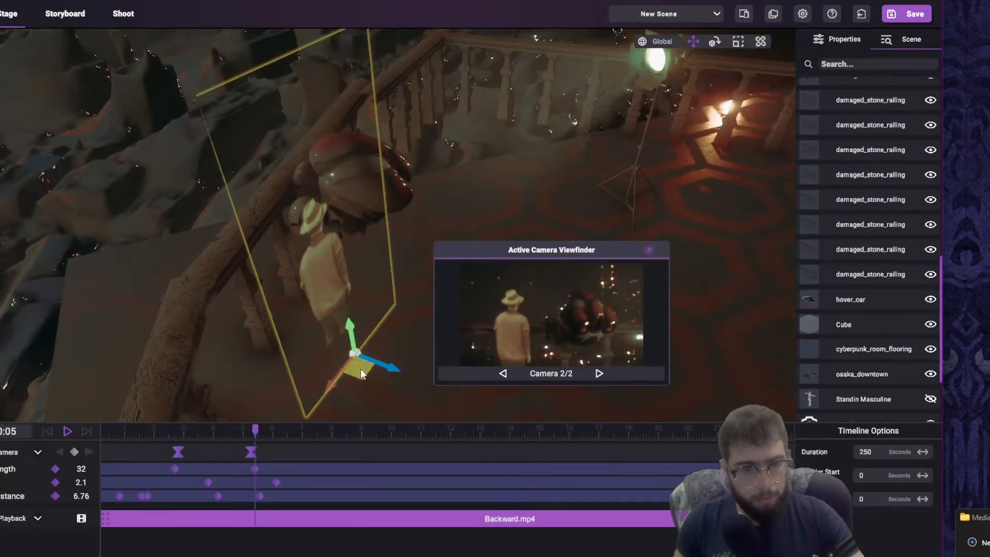
left_click(843, 40)
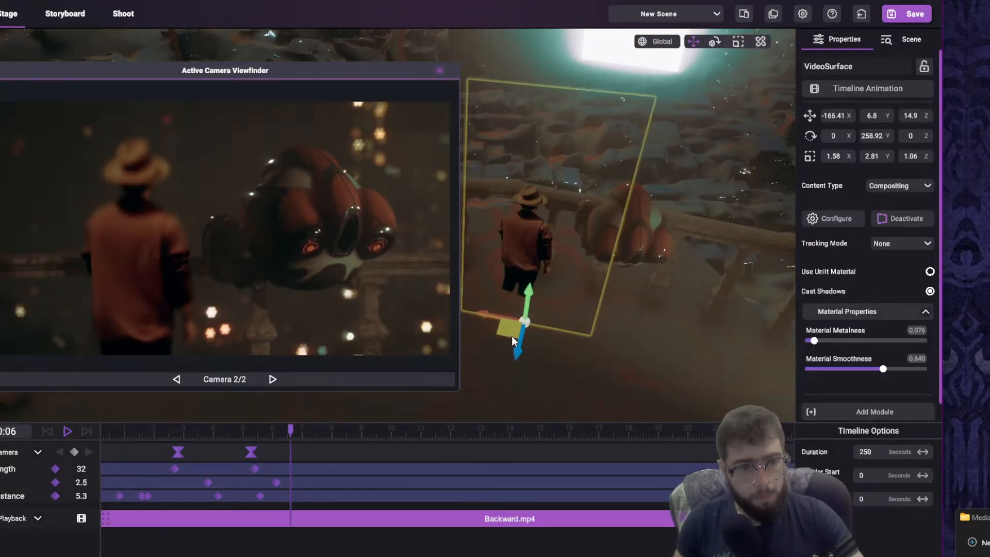
left_click_drag(512, 340, 507, 331)
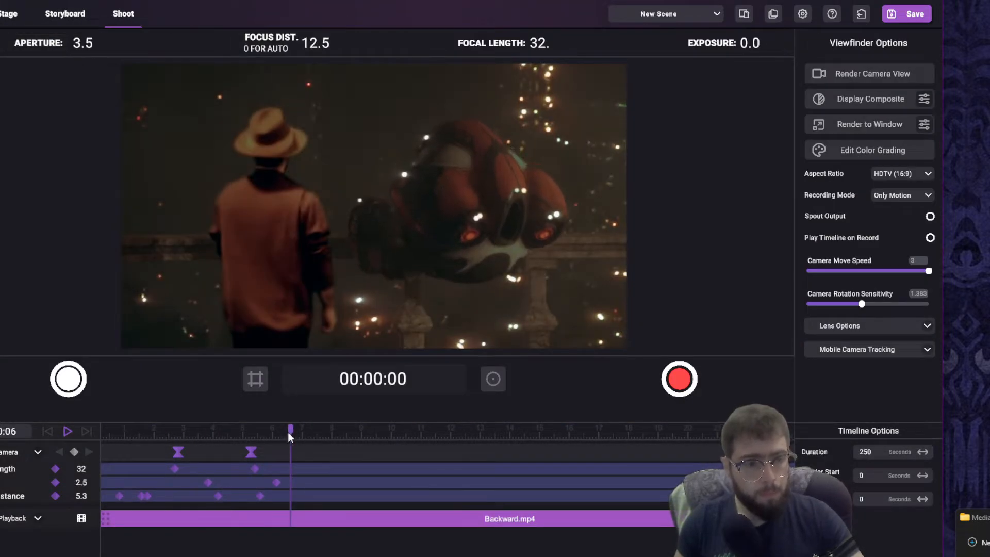
left_click_drag(288, 432, 258, 432)
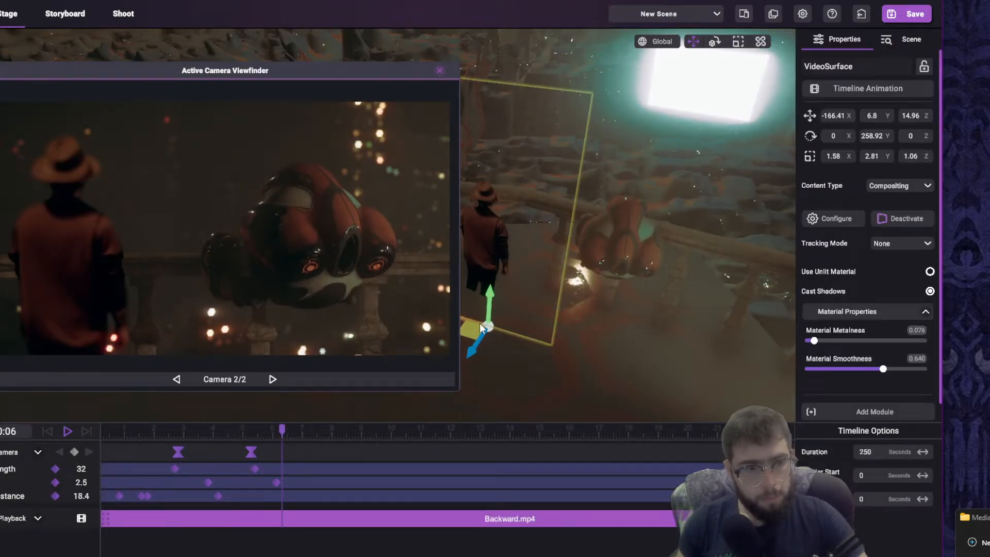
left_click_drag(480, 328, 521, 322)
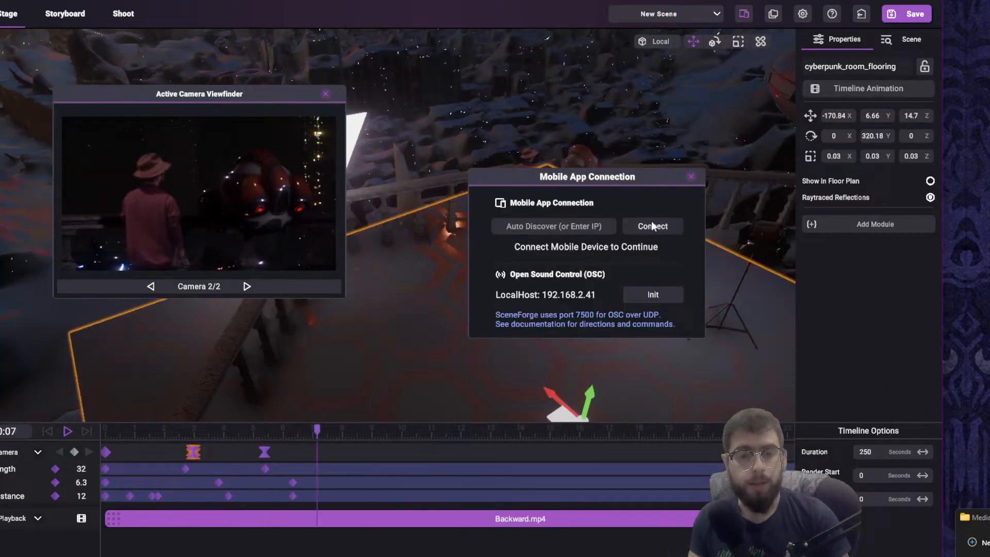
- Connect the mobile app and open the mobile camera tracking options for the shot
left_click(652, 226)
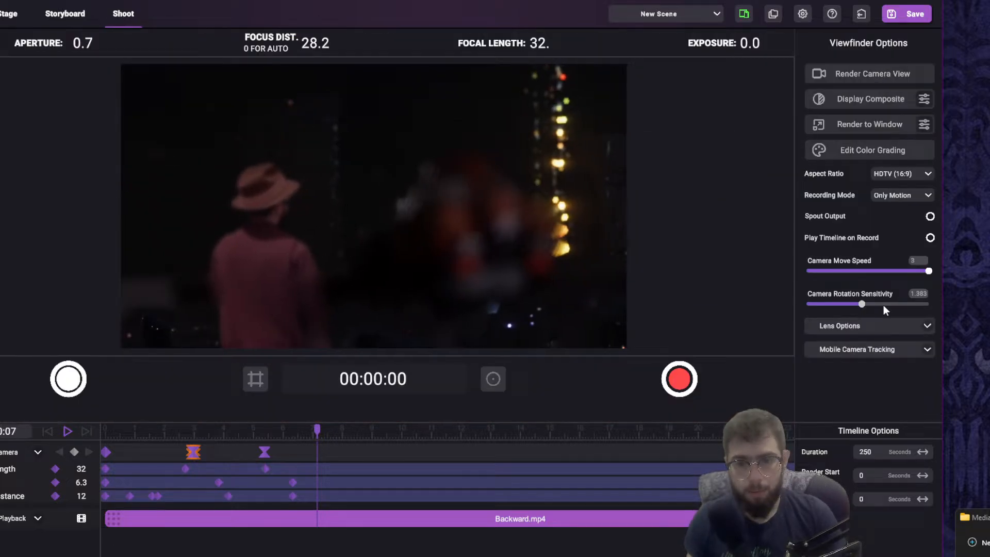
left_click(877, 349)
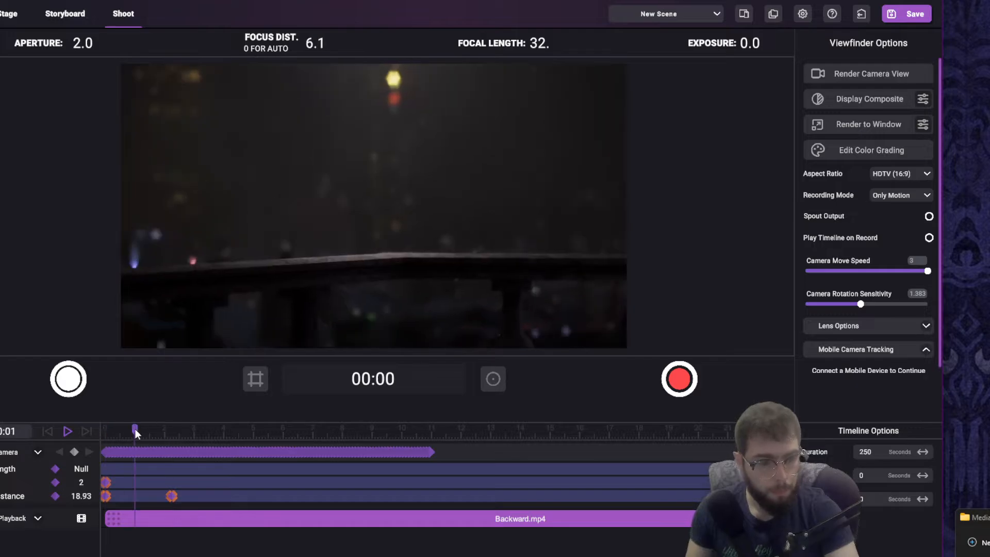
- Scrub the recorded camera move to about 4 seconds and back to about 2.5 seconds to check the focus
left_click_drag(135, 432, 243, 413)
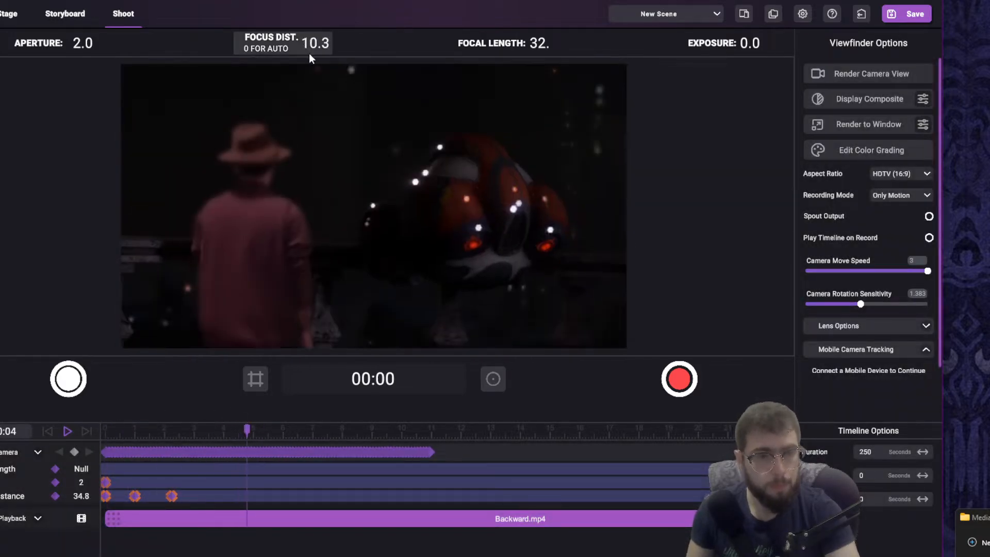
left_click(181, 432)
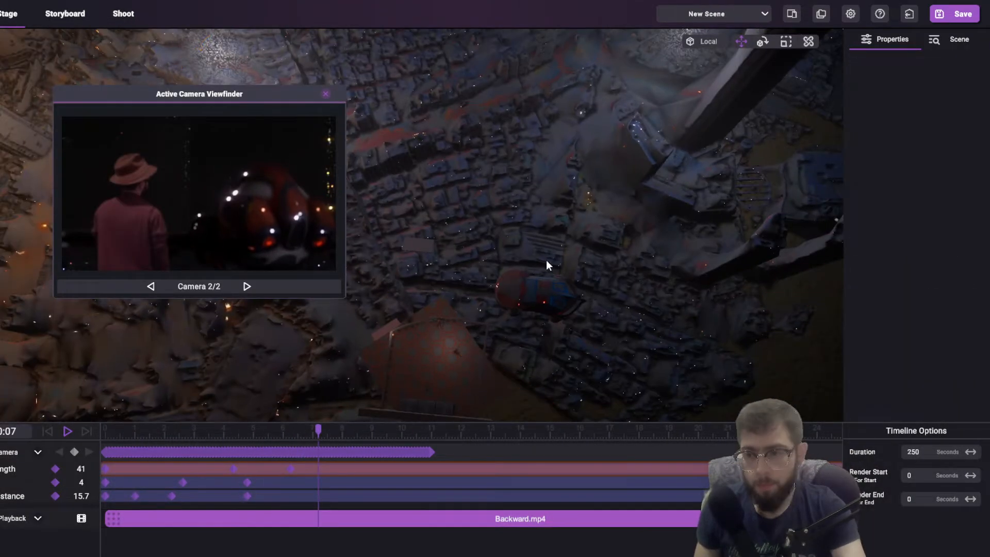
- Select the hover car above the city on the stage for its timeline animation
left_click(548, 286)
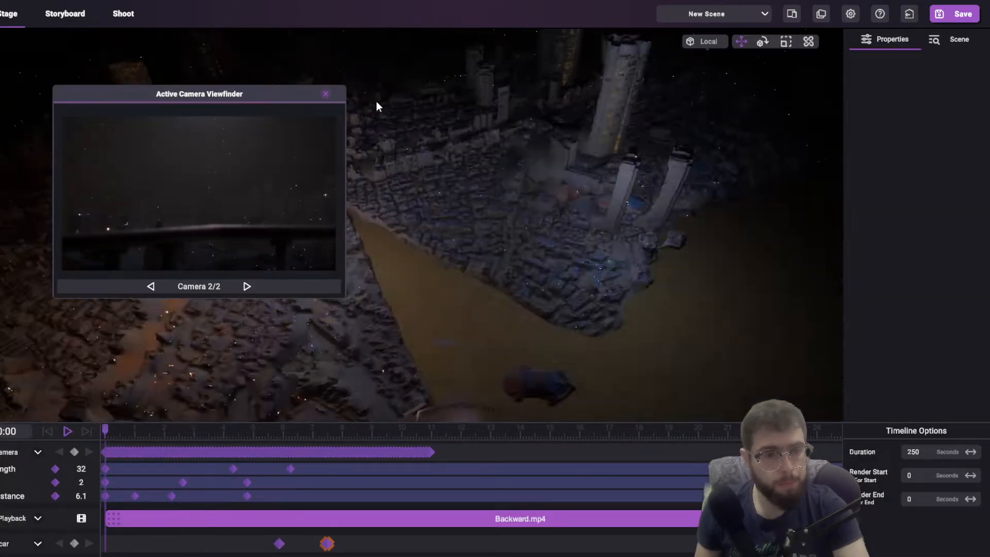
left_click(436, 255)
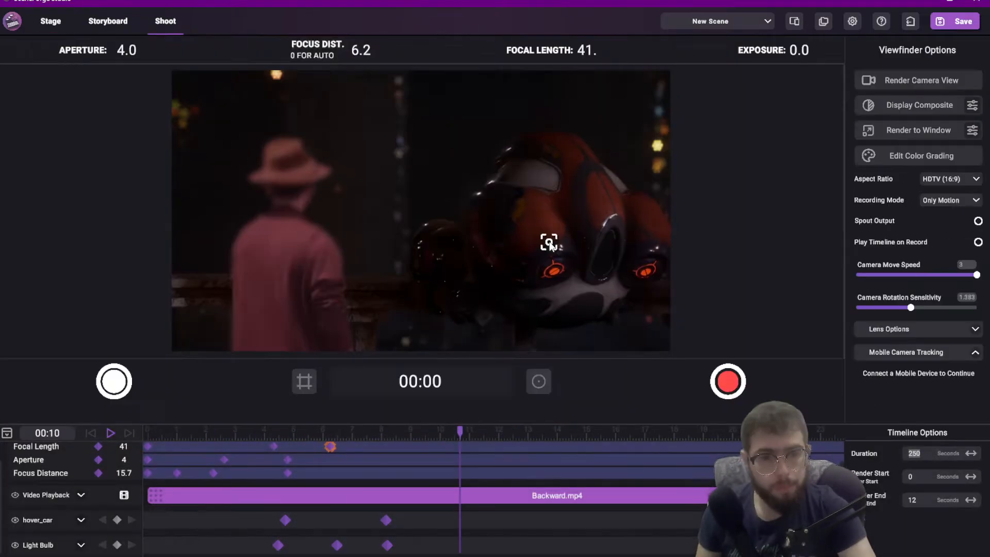
- Pick the camera focus on the background at the frame's edge, followed by the red robot beside the man
left_click(174, 99)
left_click(533, 265)
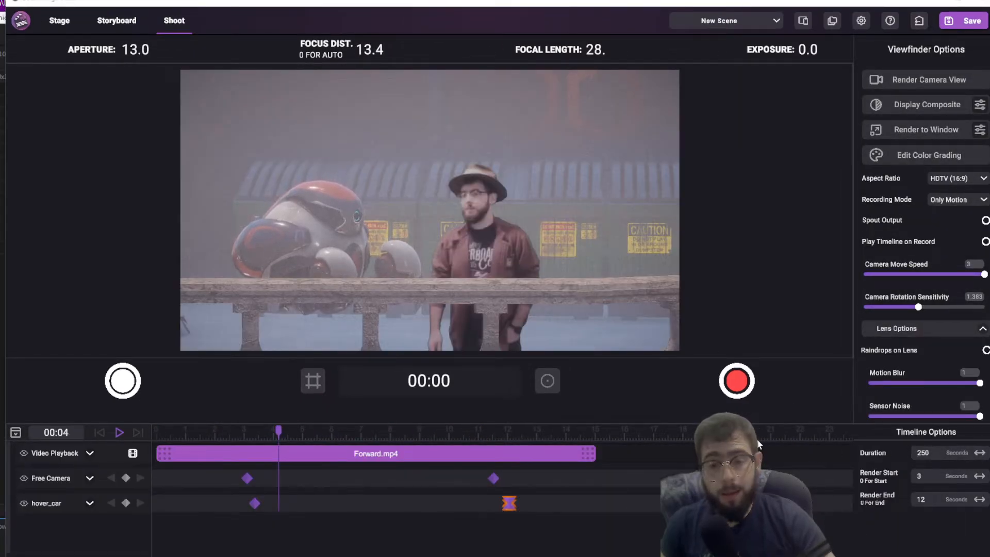
- Preview the Forward.mp4 shot of the man and robot by scrubbing the timeline, ending at about 3 seconds
left_click_drag(466, 432, 395, 450)
left_click_drag(399, 412, 350, 449)
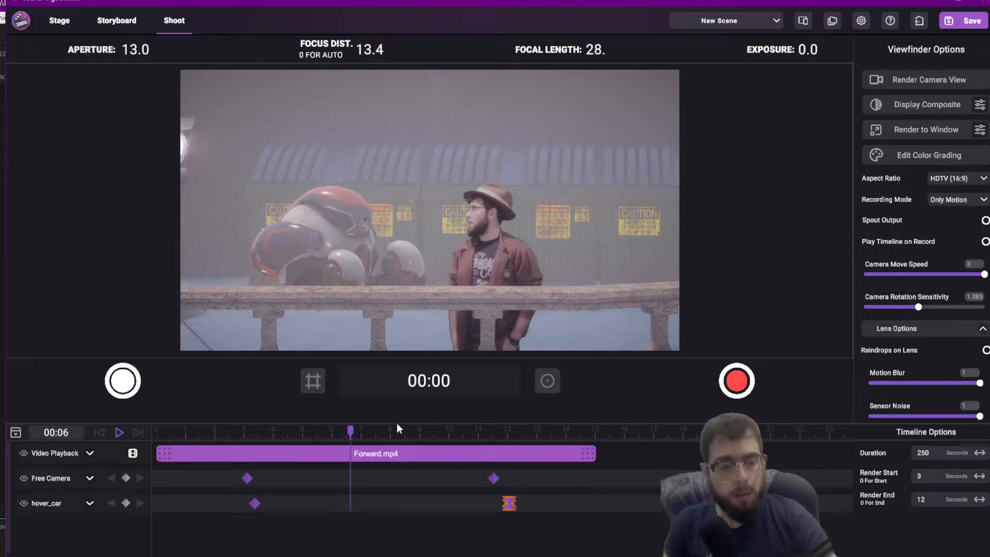
mouse_move(338, 432)
left_mouse_down()
mouse_move(324, 433)
mouse_move(325, 413)
mouse_move(364, 423)
mouse_move(347, 432)
left_mouse_up()
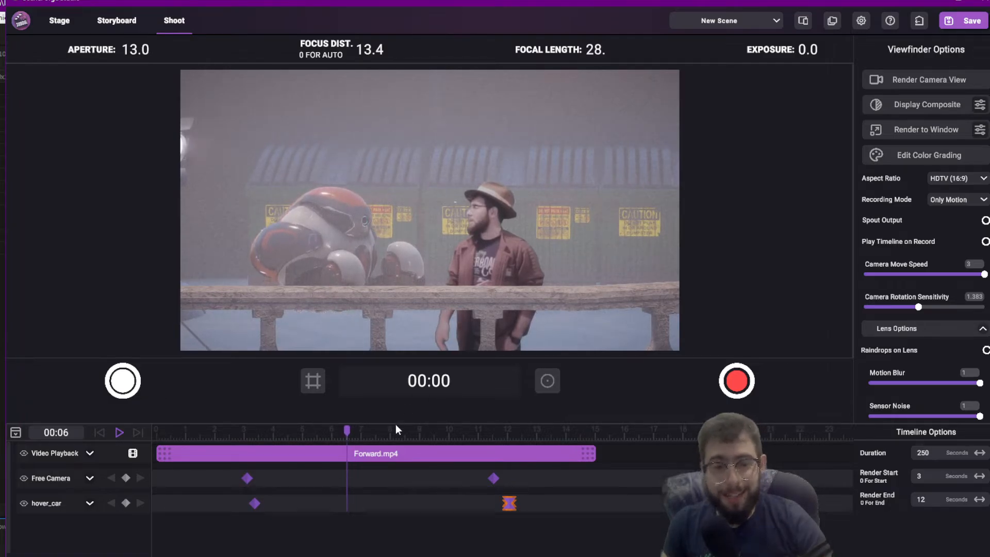
left_click_drag(347, 432, 286, 431)
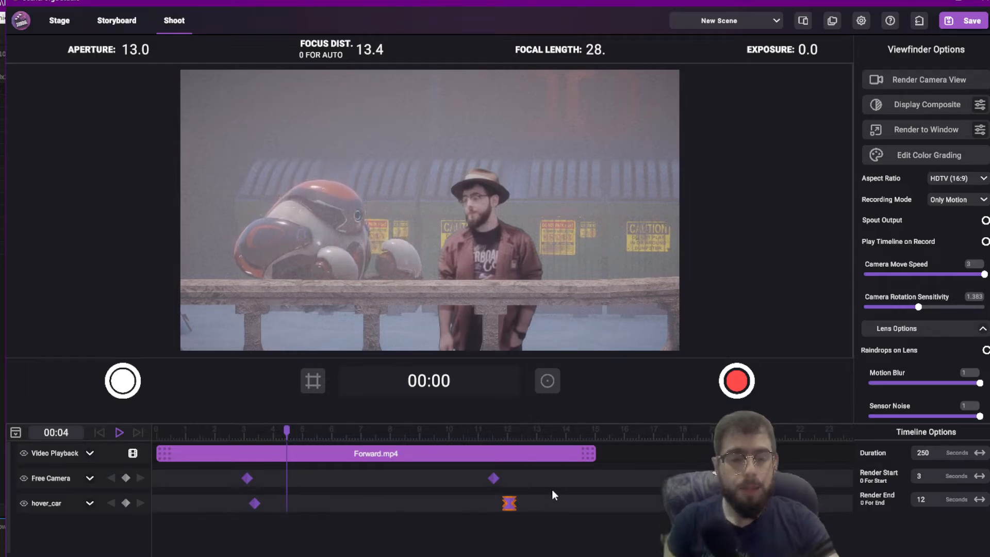
left_click_drag(287, 431, 266, 404)
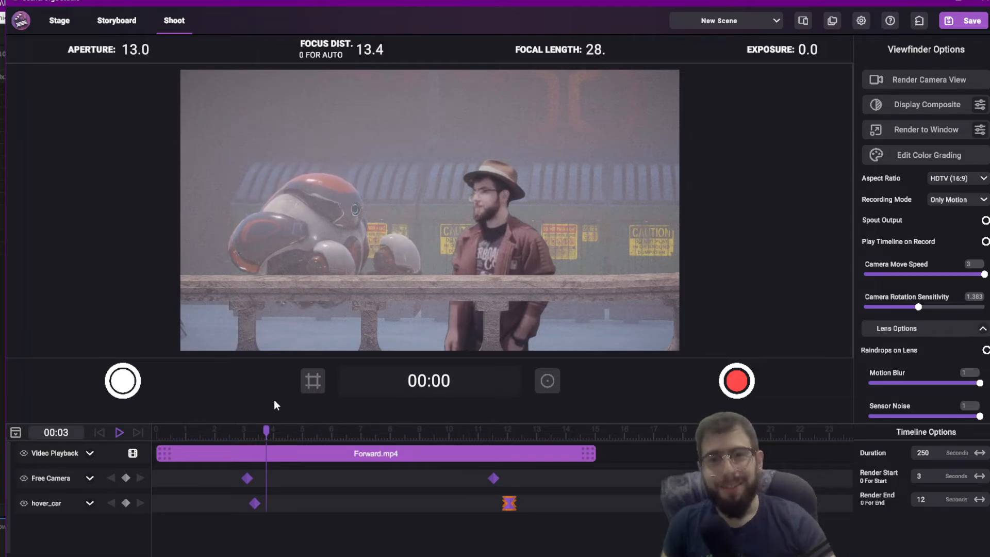
mouse_move(278, 431)
left_mouse_down()
mouse_move(341, 431)
mouse_move(266, 429)
left_mouse_up()
left_click(268, 430)
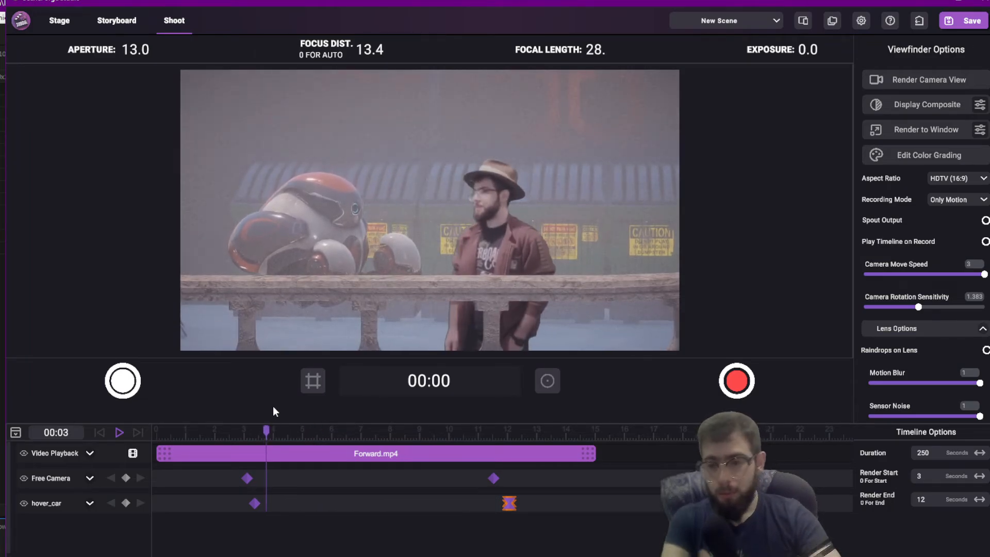